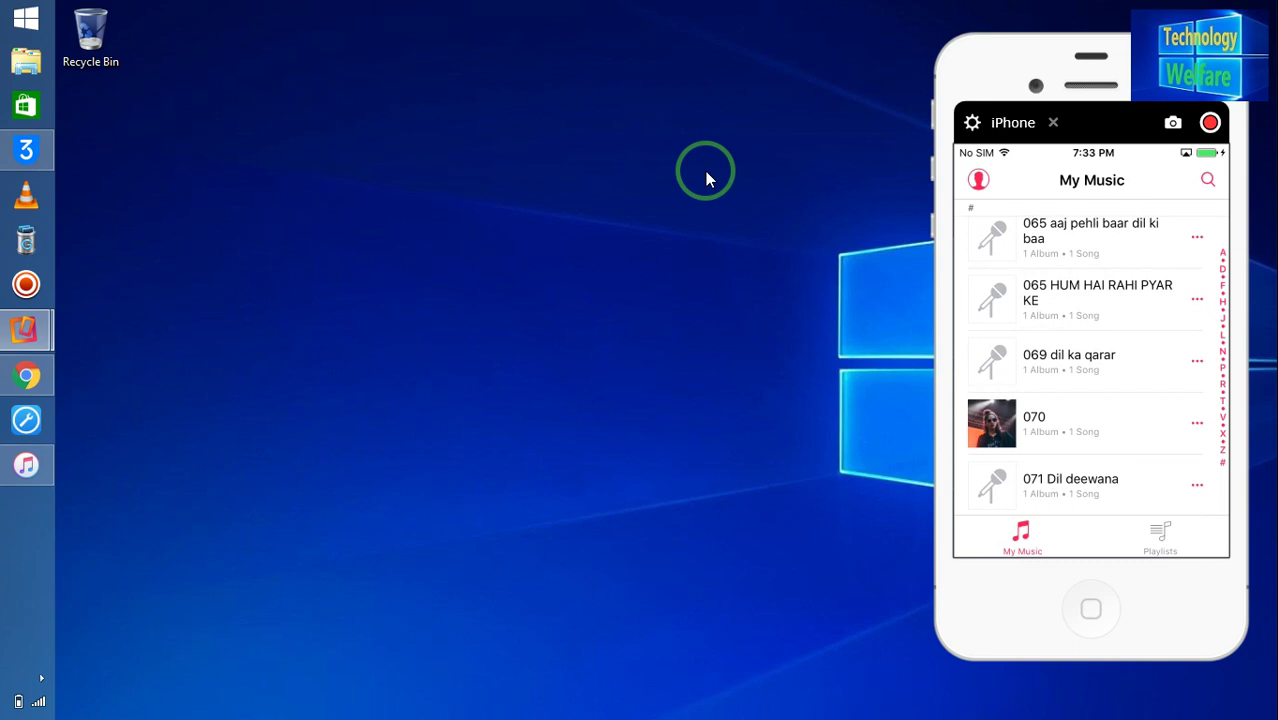
Open iTunes, view the iPhone's Music sync settings, and cancel turning off syncing of its 319 songs
click(26, 464)
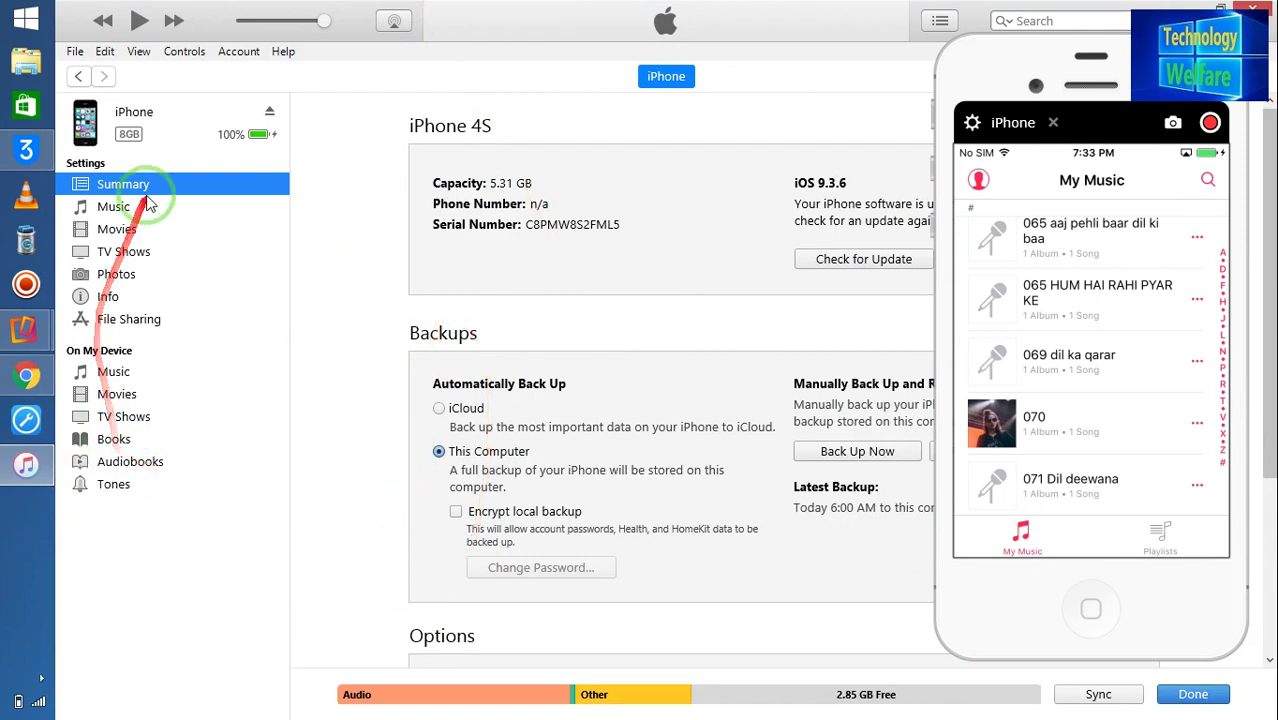
click(114, 208)
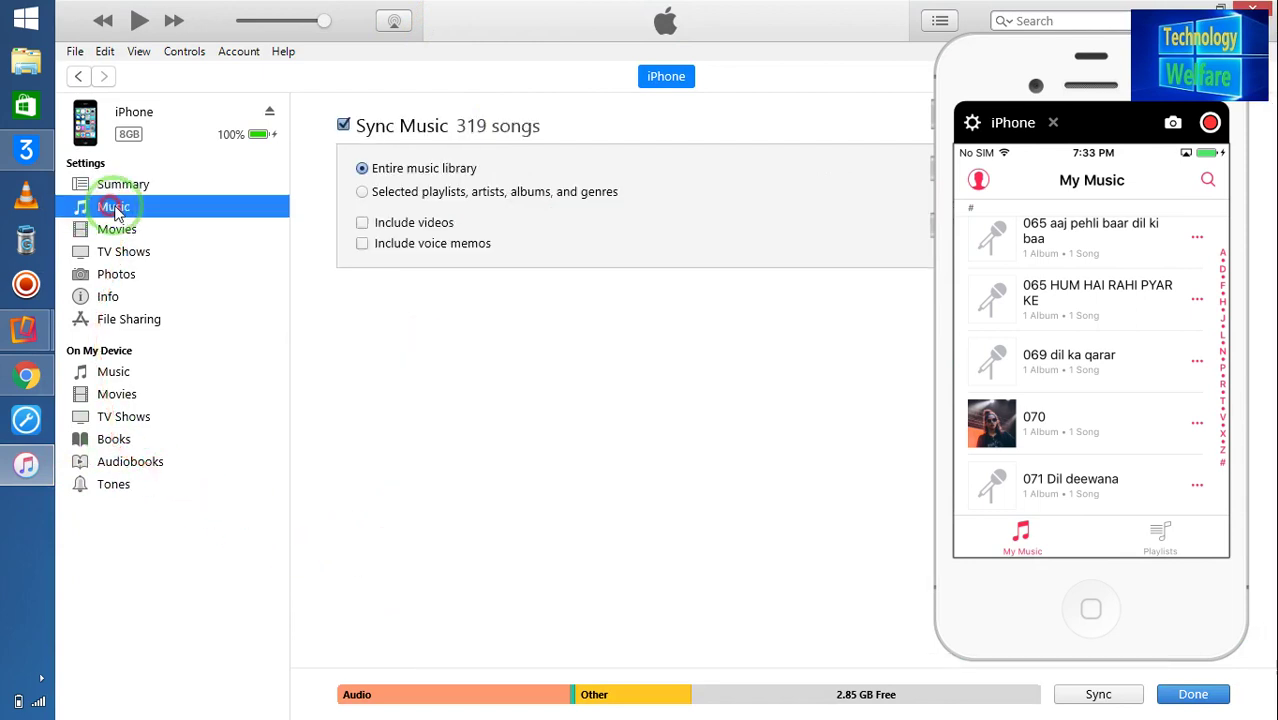
click(342, 122)
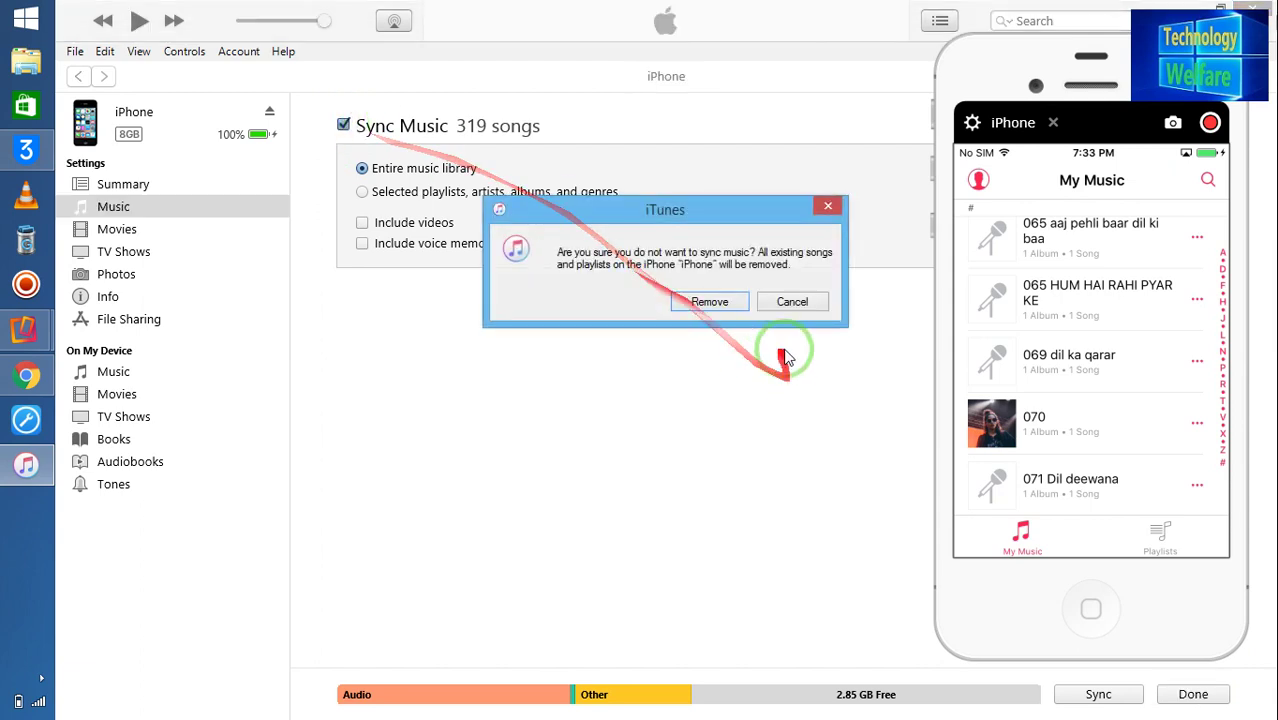
click(781, 305)
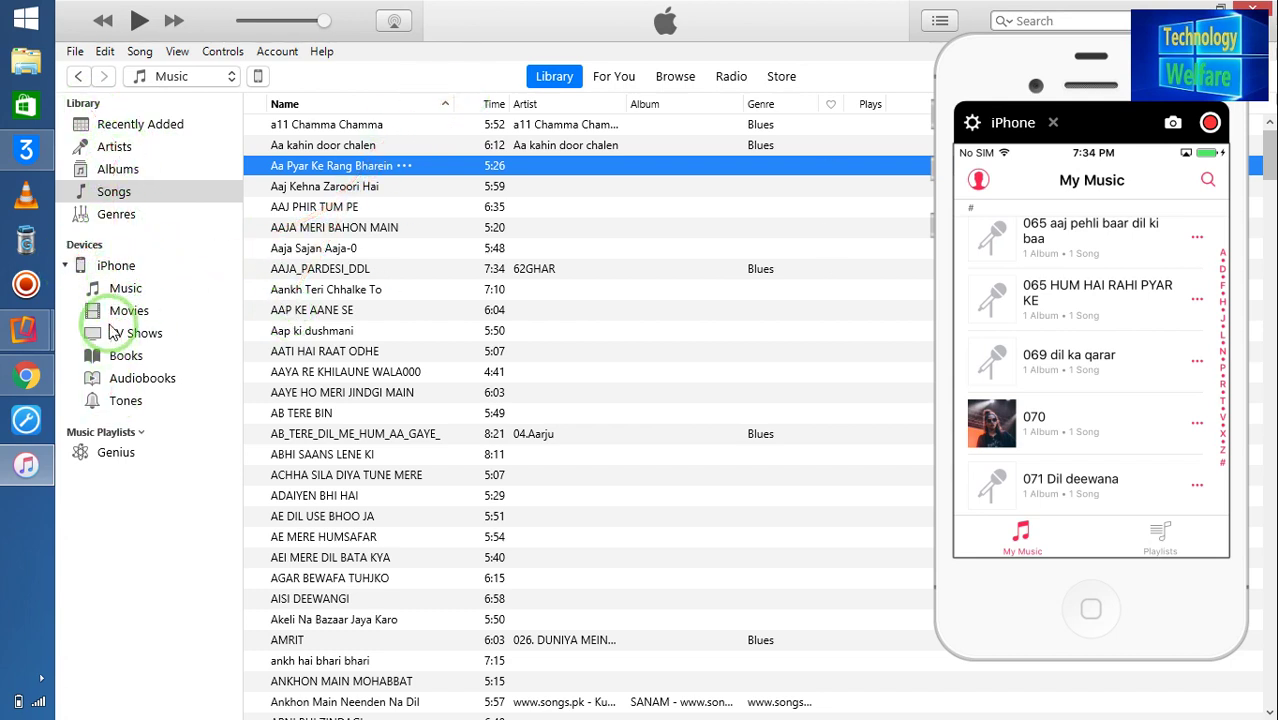
click(127, 292)
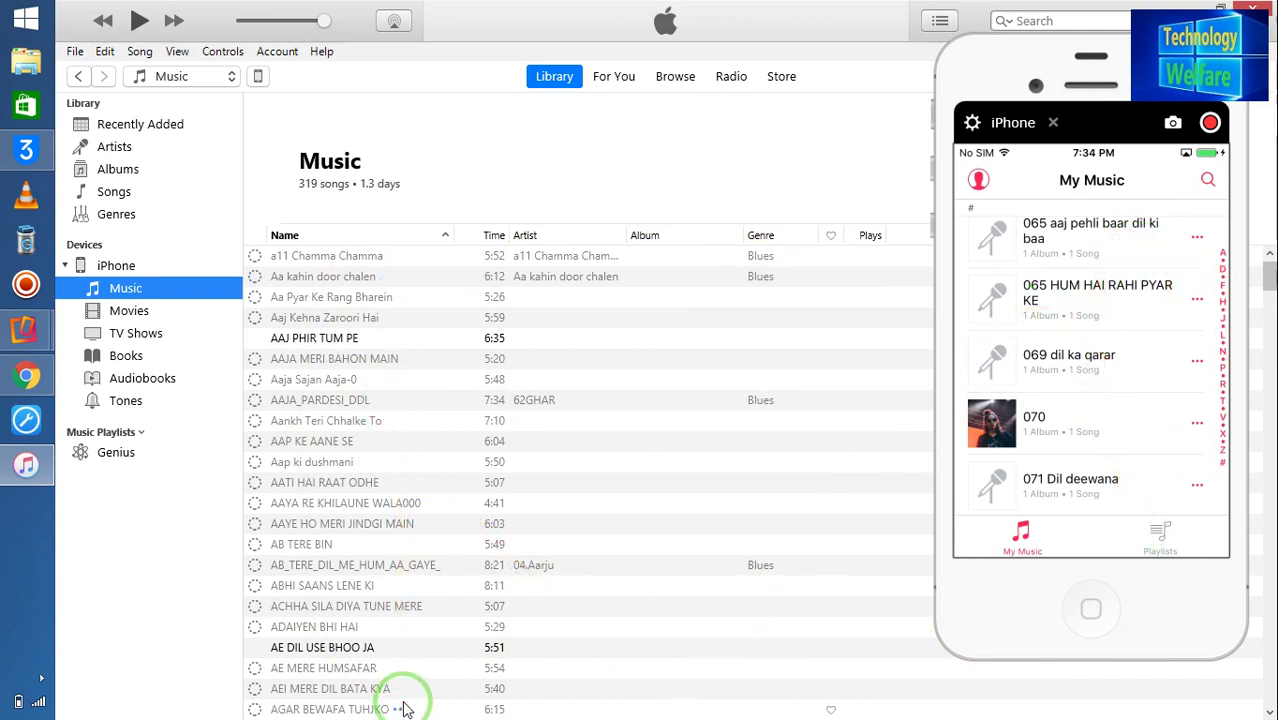
click(114, 192)
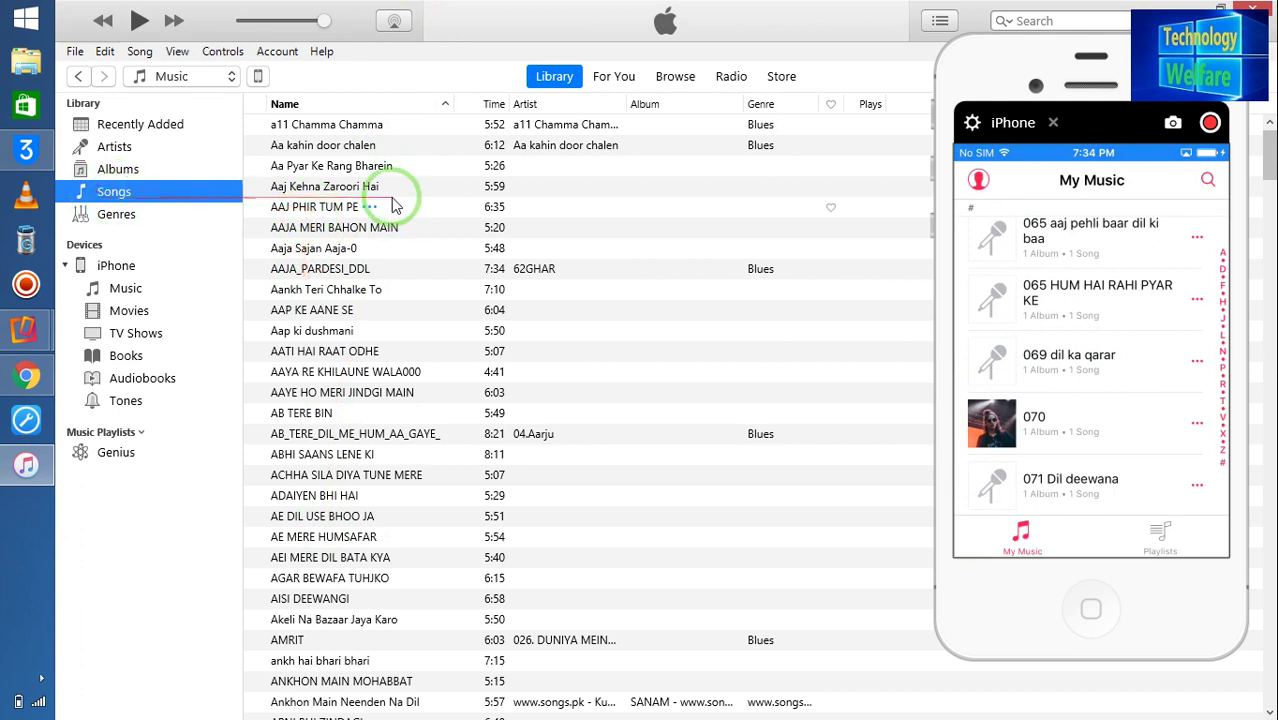
Select all library songs and bring up their context menu, then close it without deleting
right_click(312, 208)
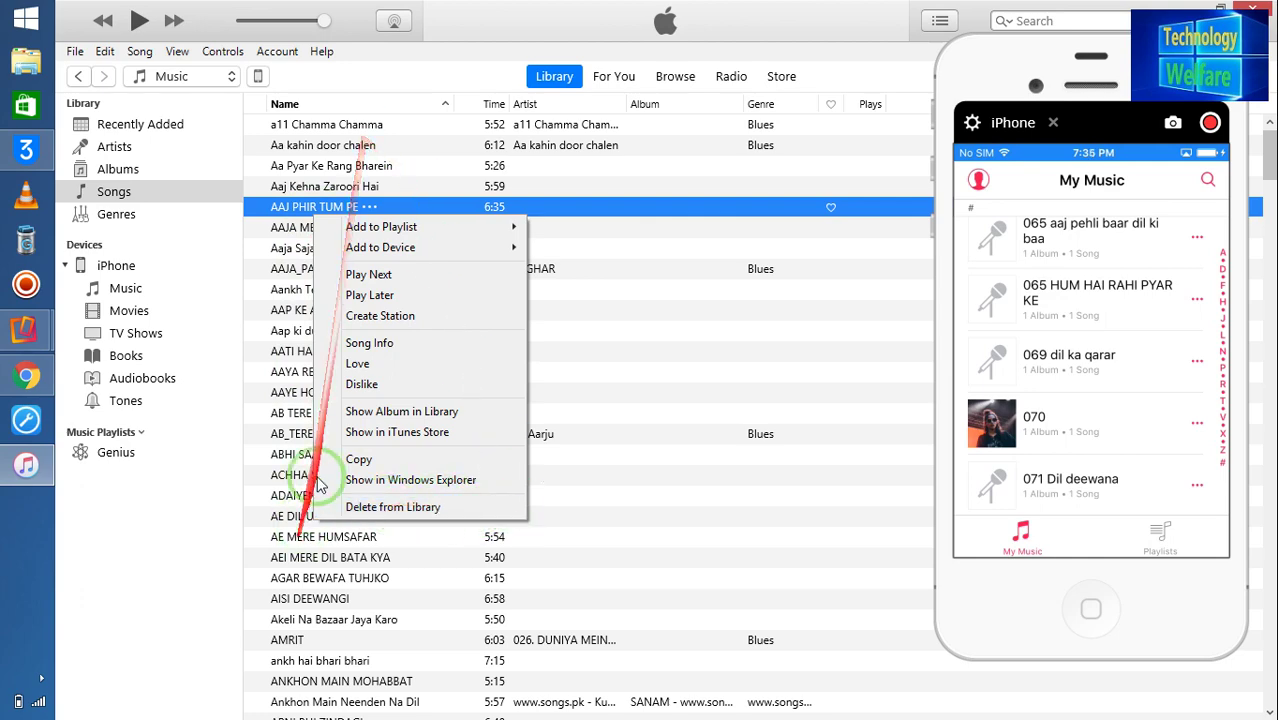
click(265, 250)
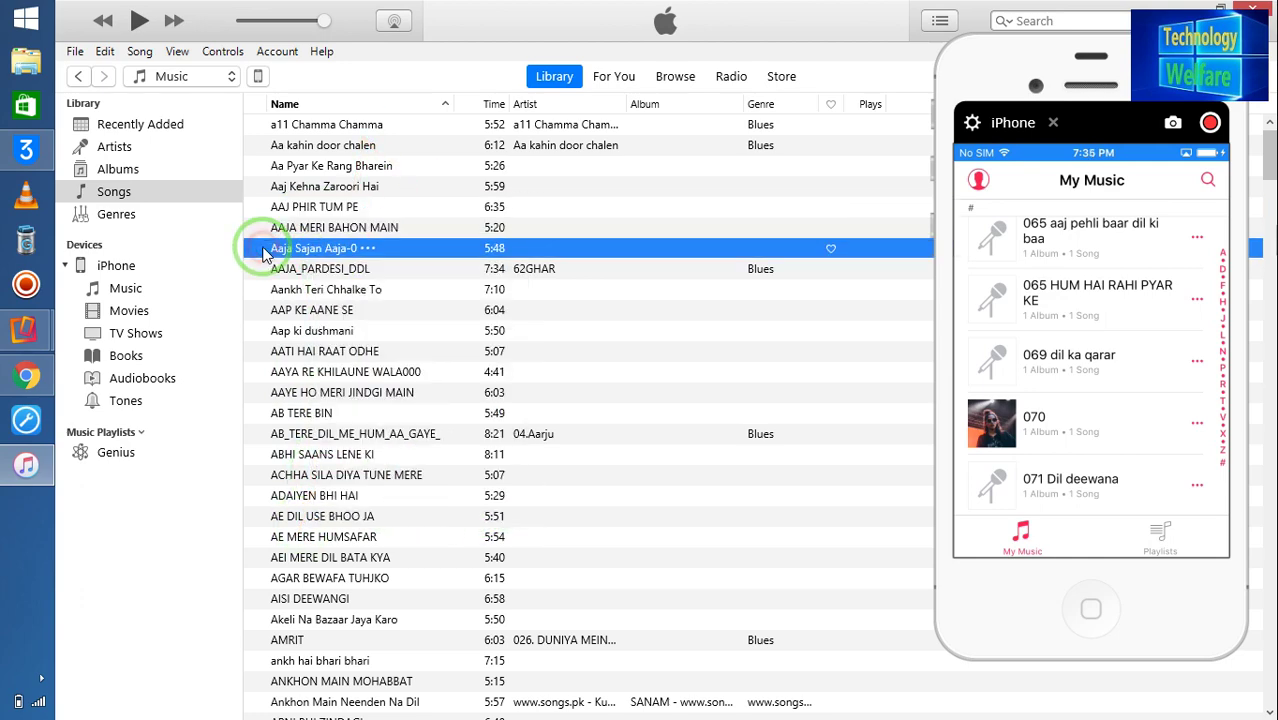
key(ctrl+a)
right_click(336, 228)
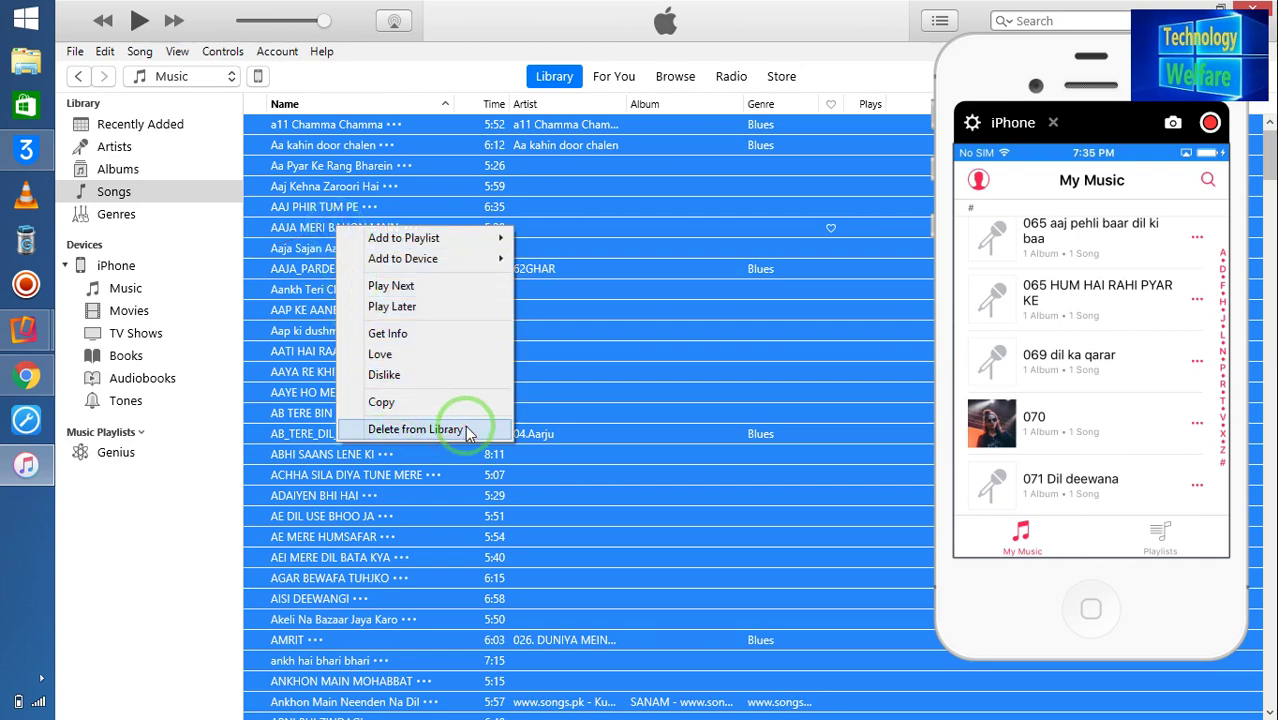
click(289, 262)
Select every song again and delete them all from the library, confirming Delete Songs
click(291, 267)
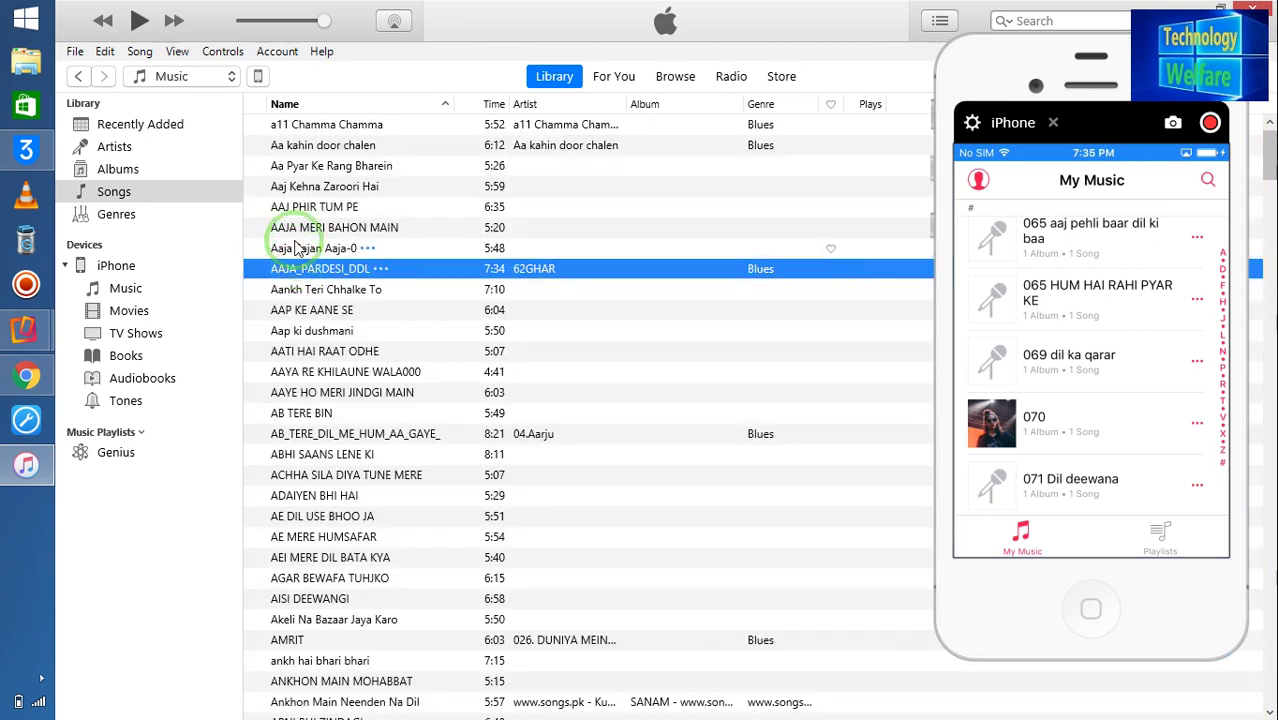
key(ctrl+a)
right_click(295, 370)
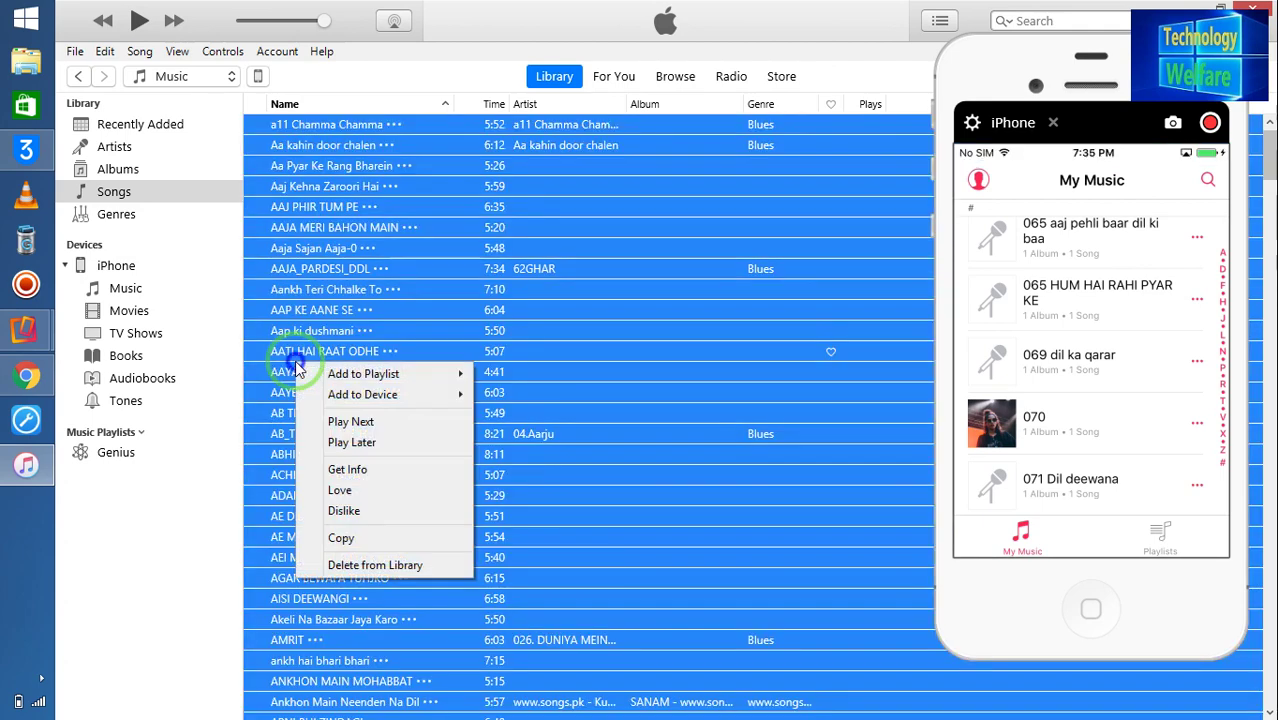
mouse_move(322, 373)
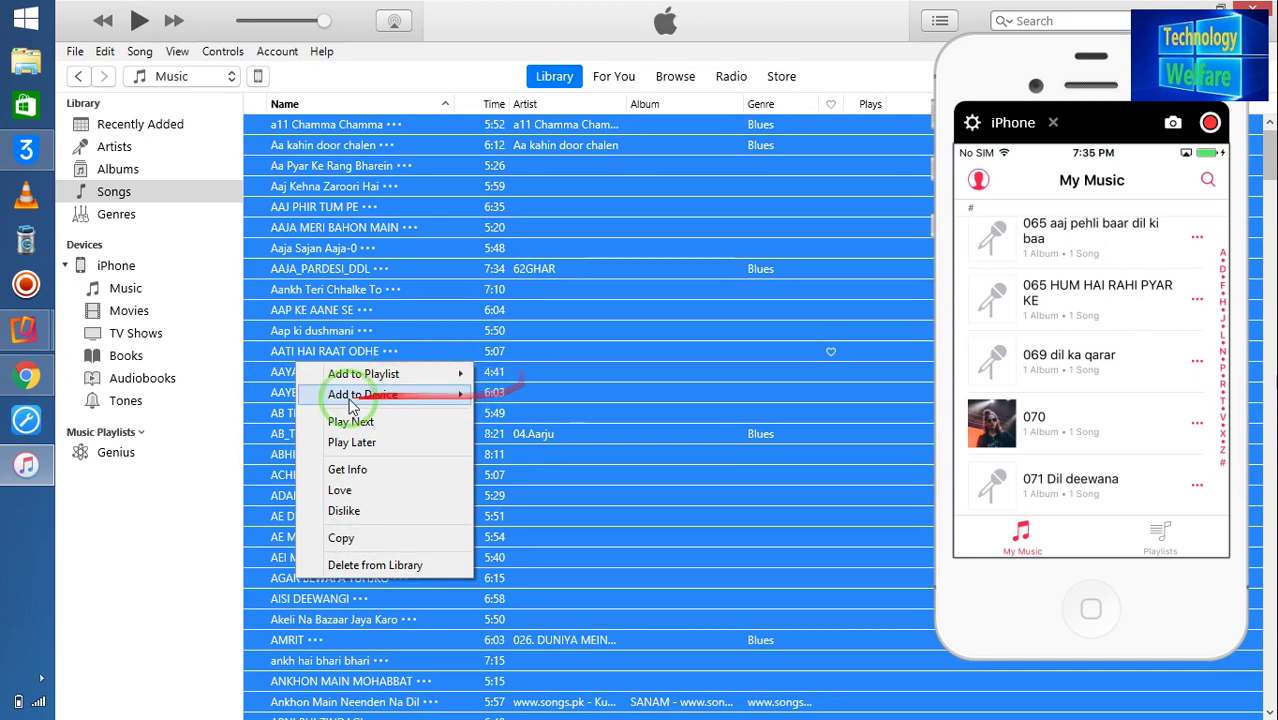
click(352, 568)
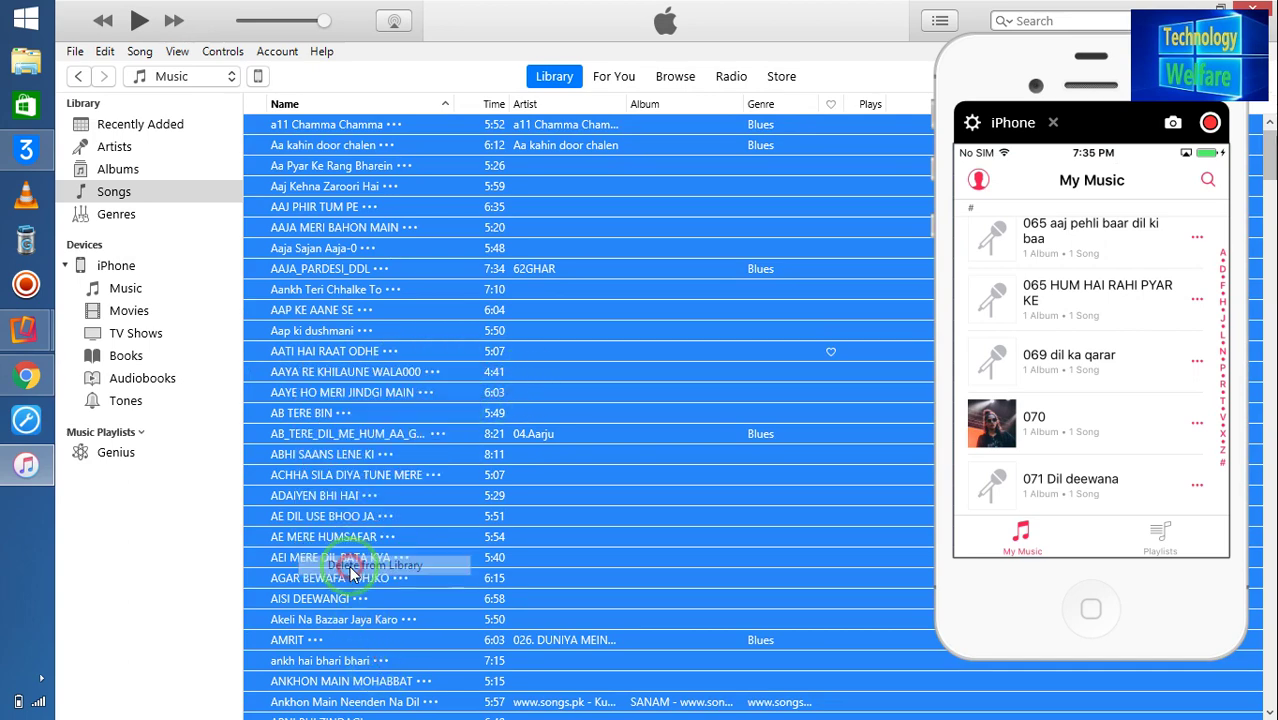
click(687, 314)
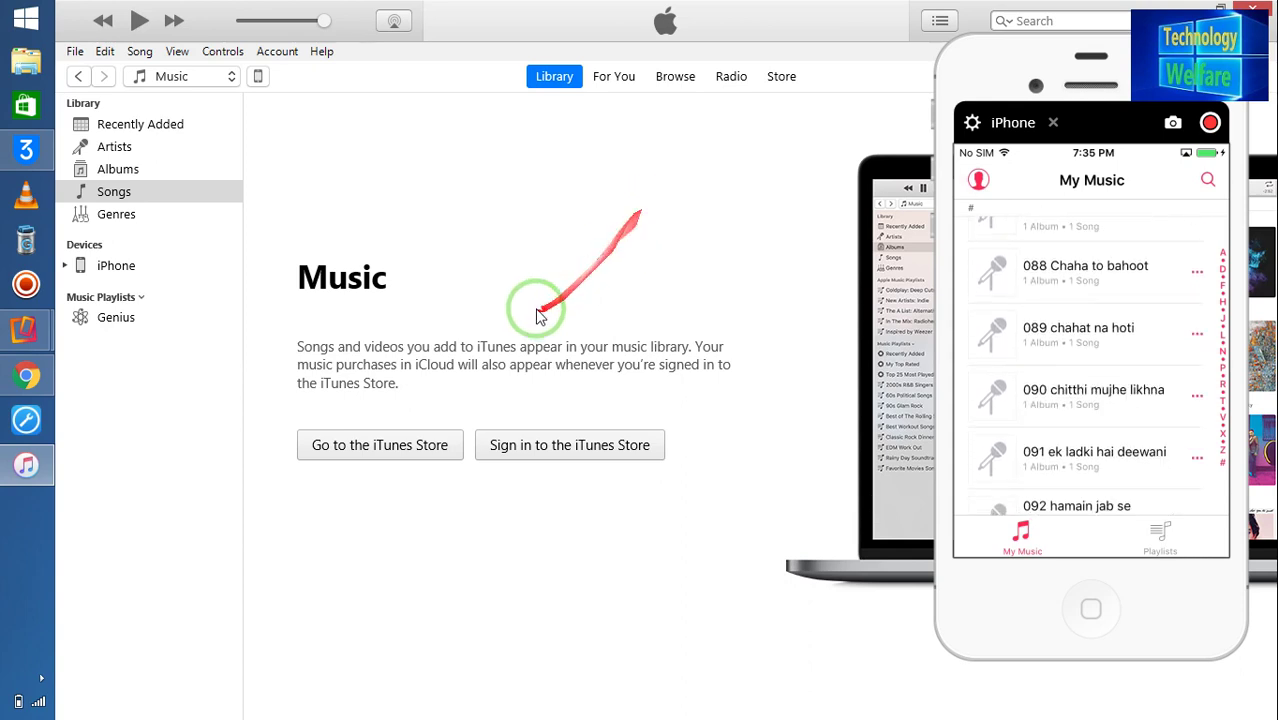
Browse the 319 songs in the iPhone's own Music list, then show the iPhone summary page
click(115, 266)
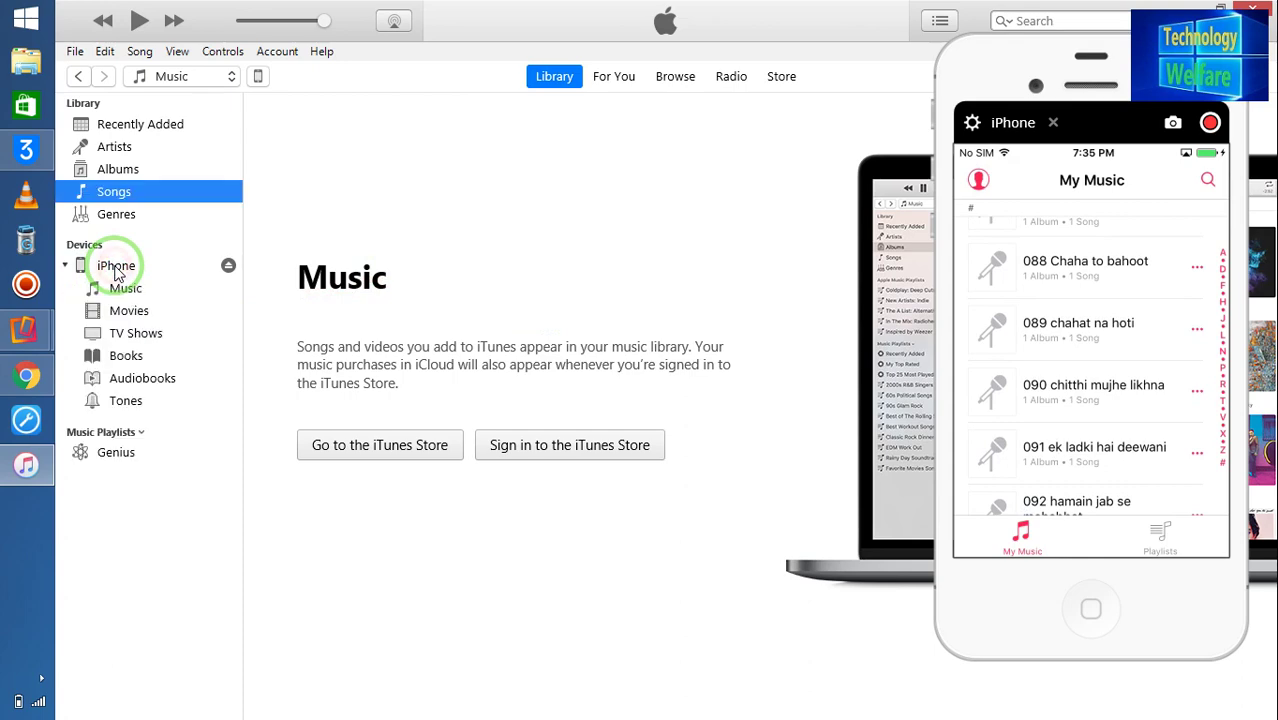
click(117, 291)
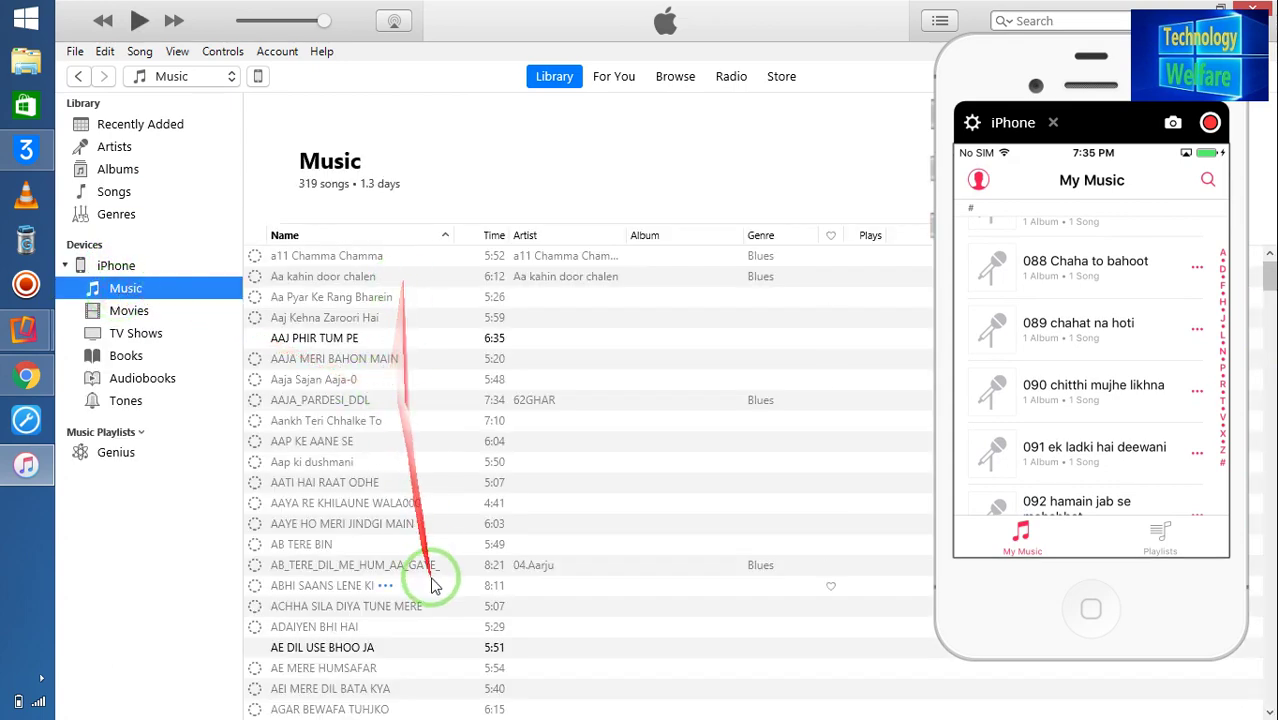
scroll(666, 404, down, 15)
scroll(662, 408, up, 5)
scroll(662, 408, down, 6)
right_click(362, 340)
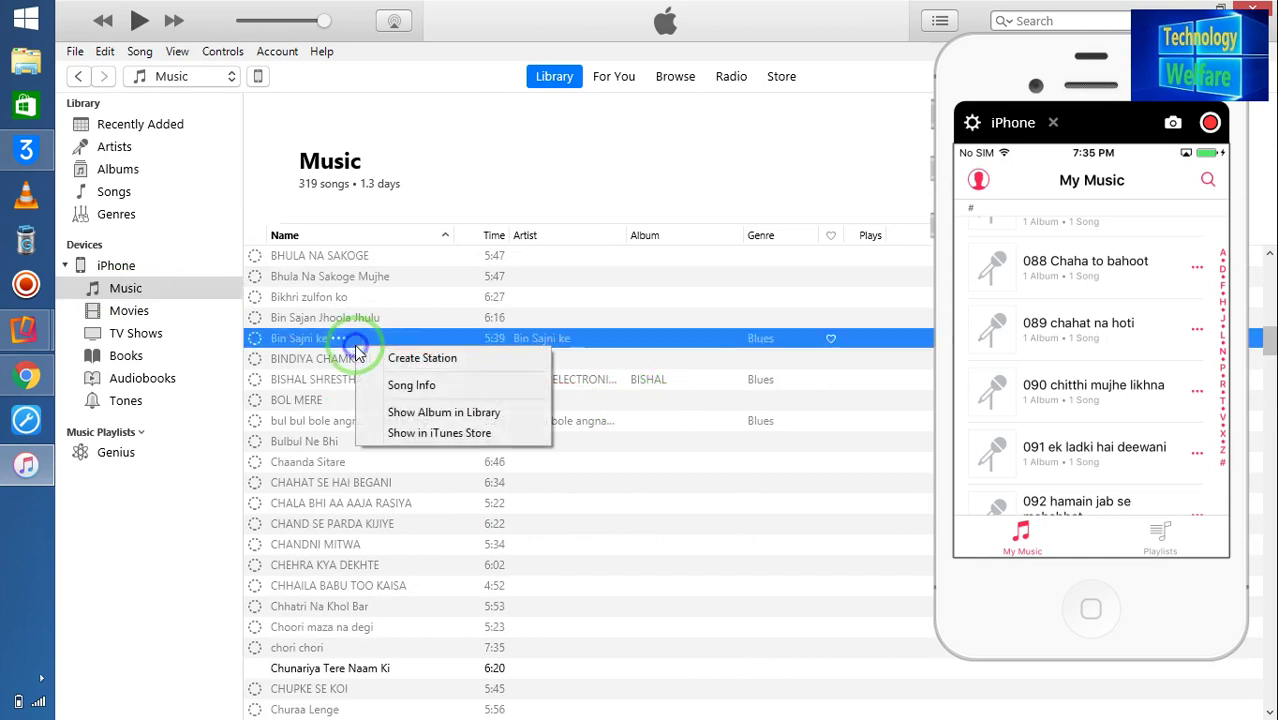
right_click(343, 364)
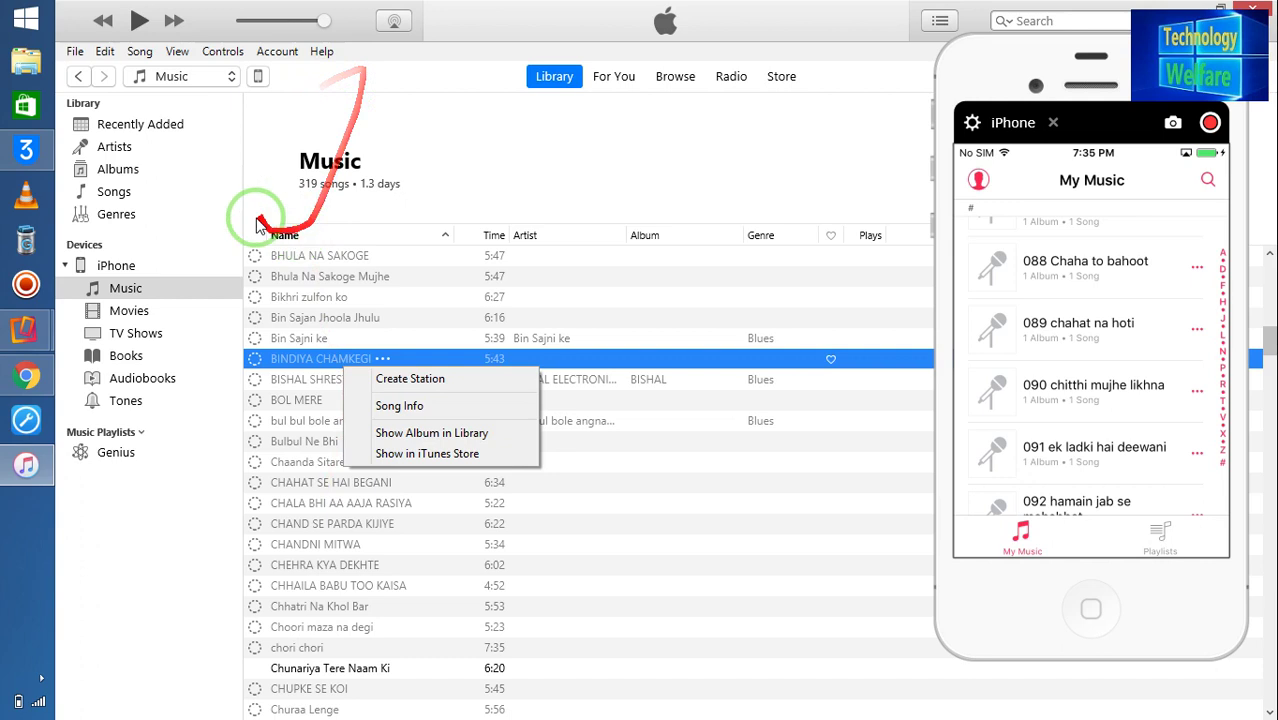
click(259, 78)
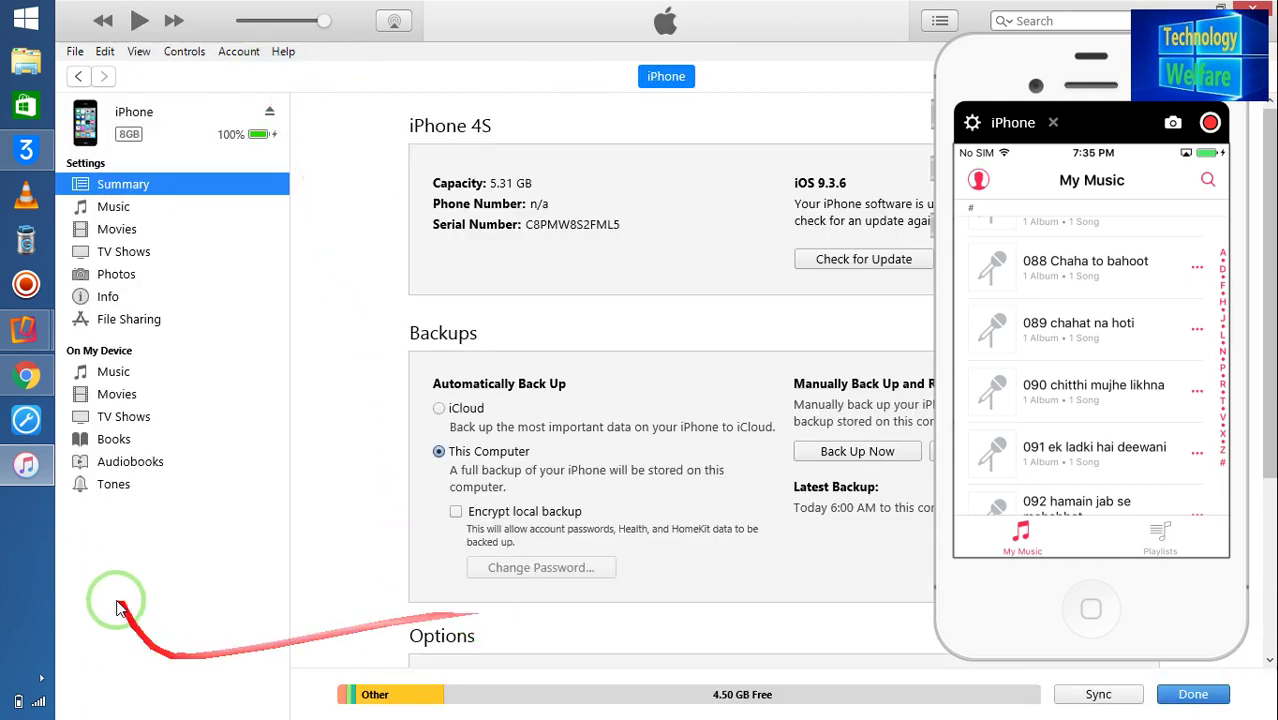
Uncheck Sync Music, confirm Remove, and apply so the iPhone's music list is emptied
click(116, 210)
click(342, 126)
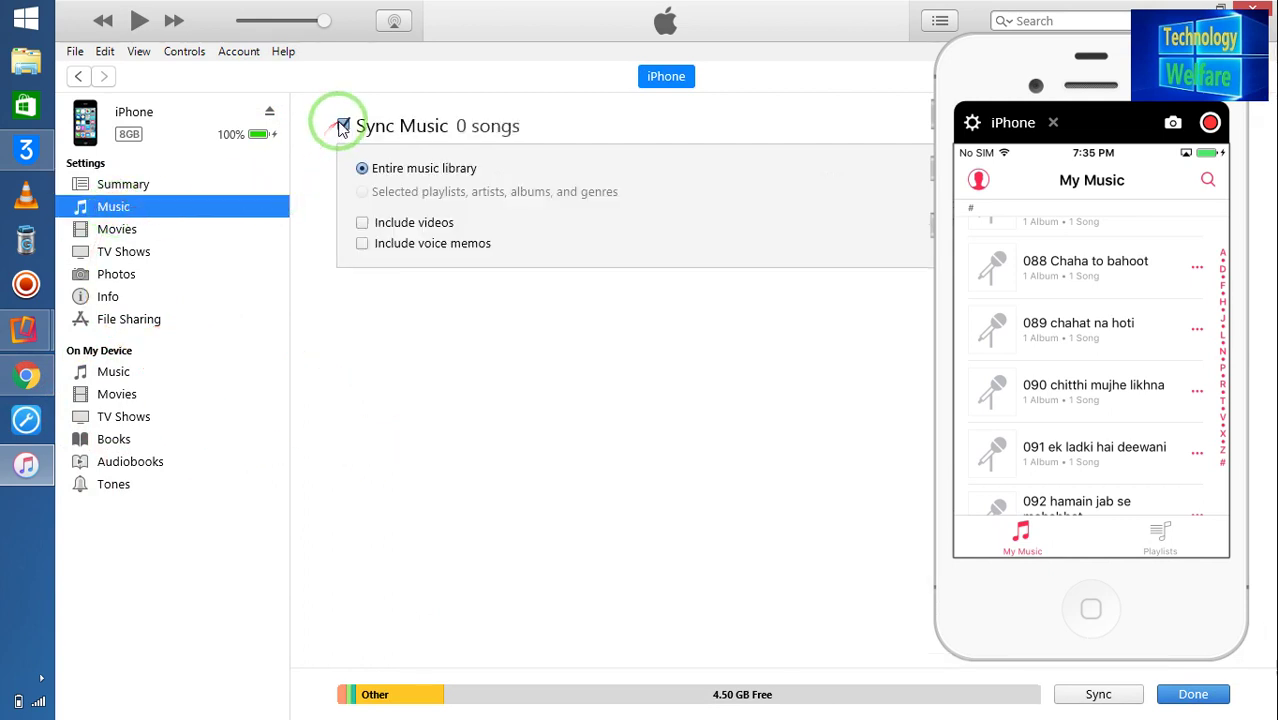
click(704, 302)
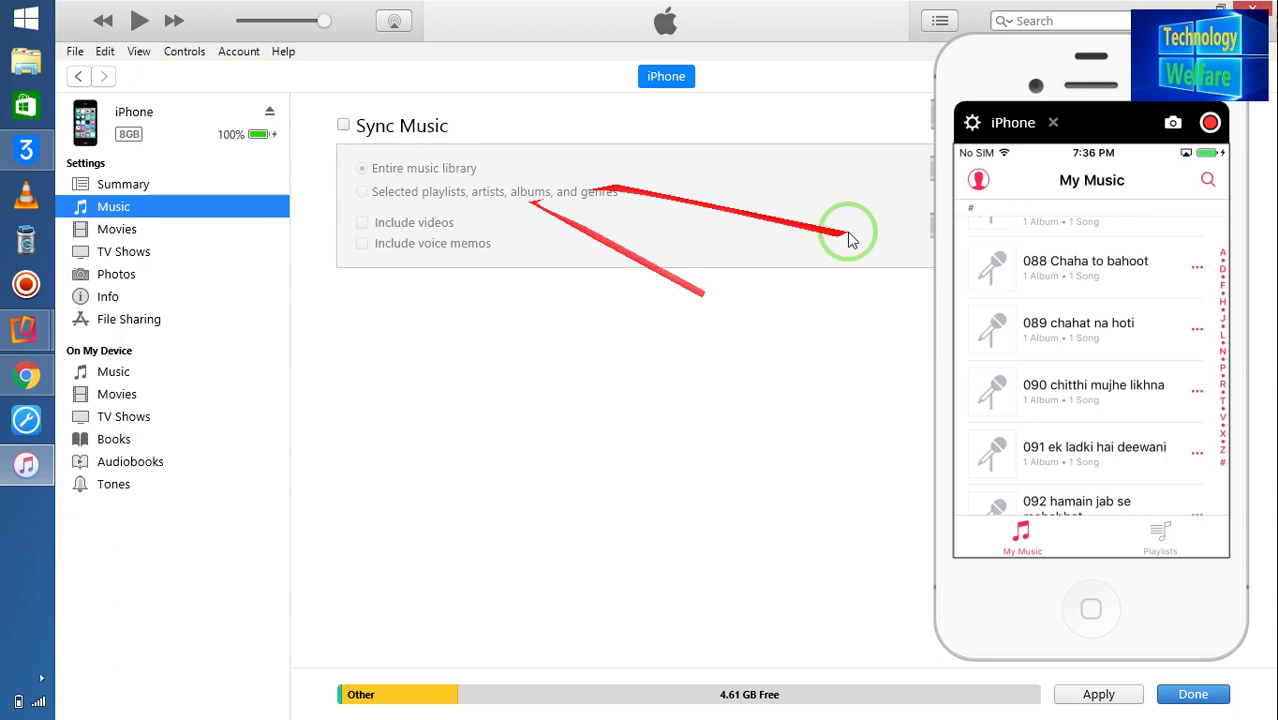
click(1098, 696)
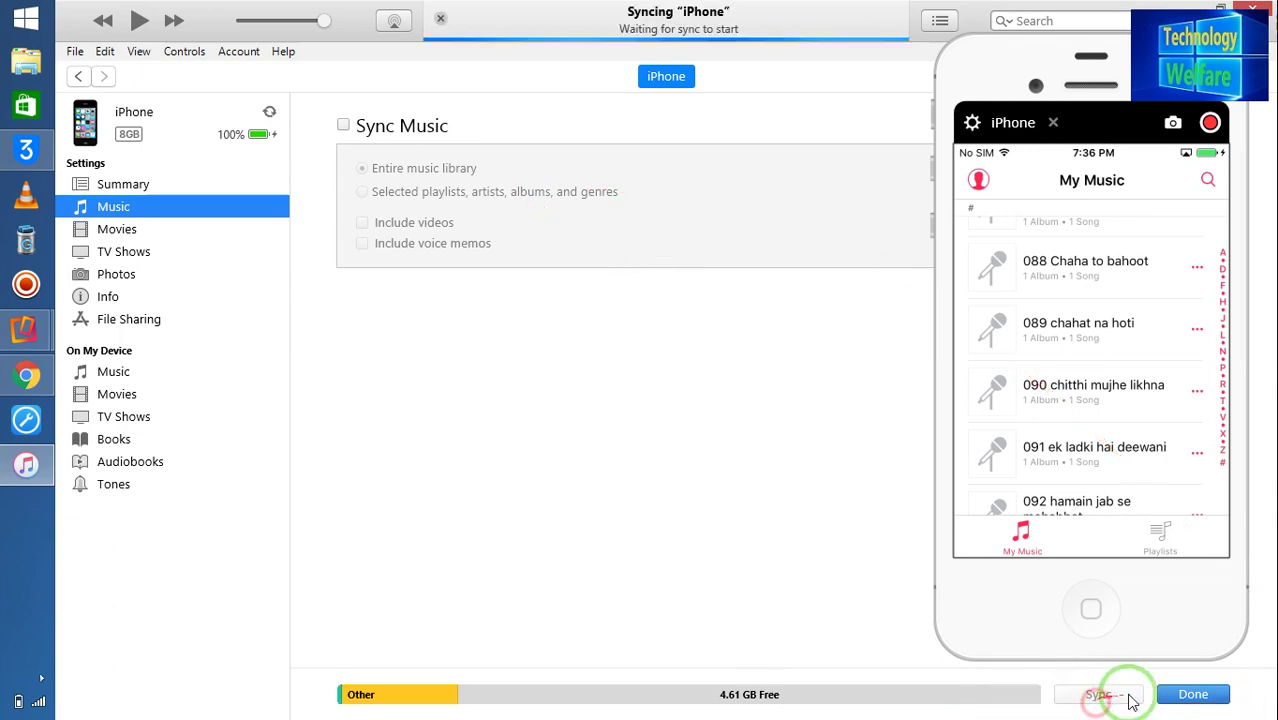
click(1193, 695)
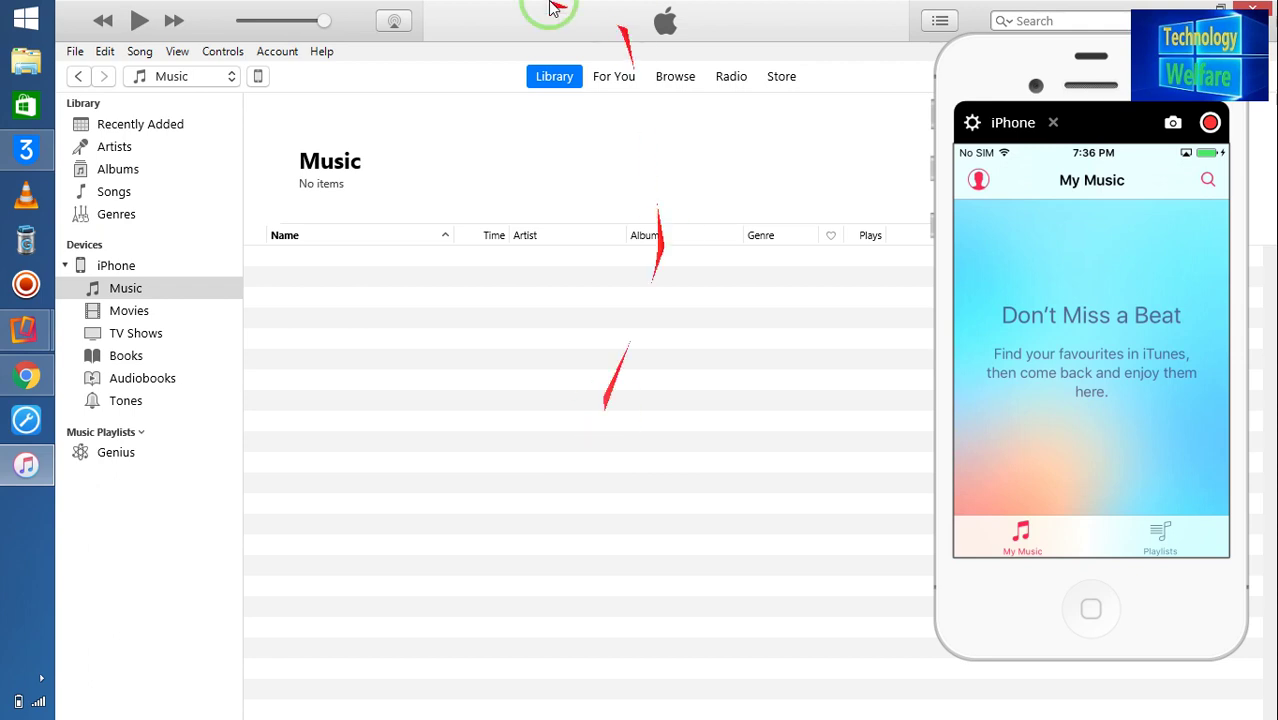
Add a run of songs from 'Aa kahin door chalen' in HINDI SUPAR HITM3 to the library
click(75, 51)
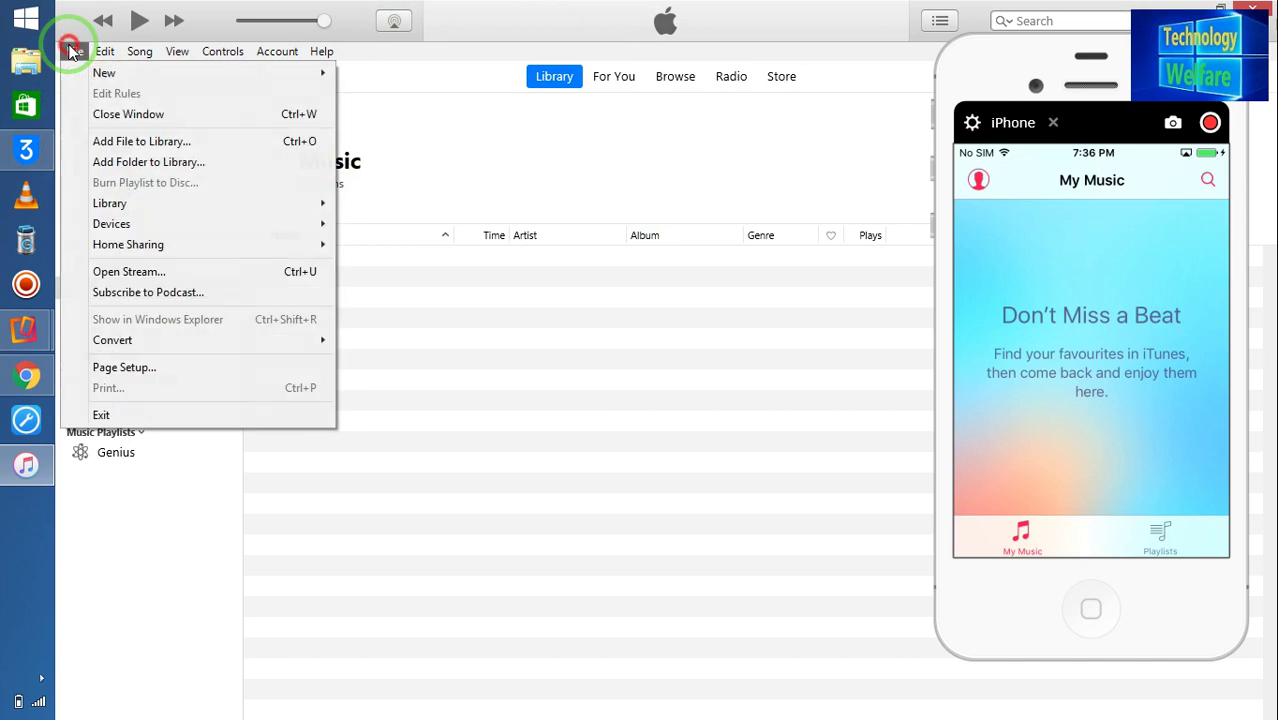
click(171, 147)
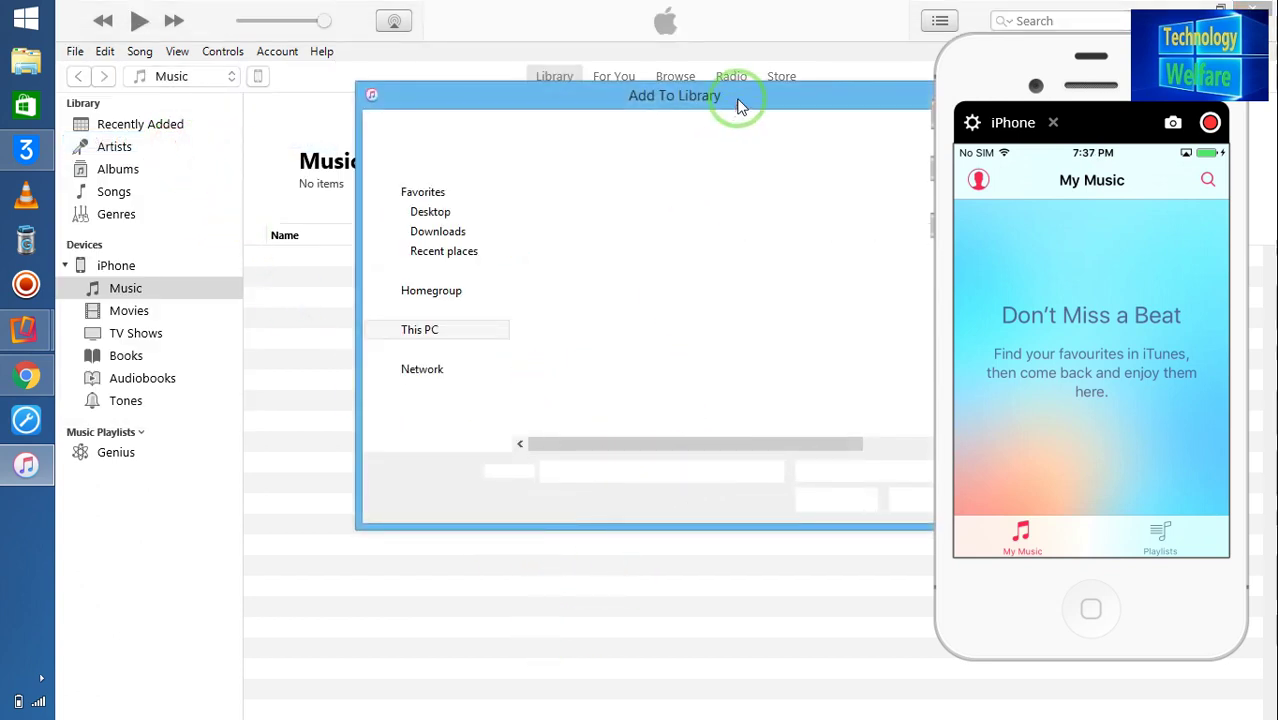
drag(739, 108, 618, 115)
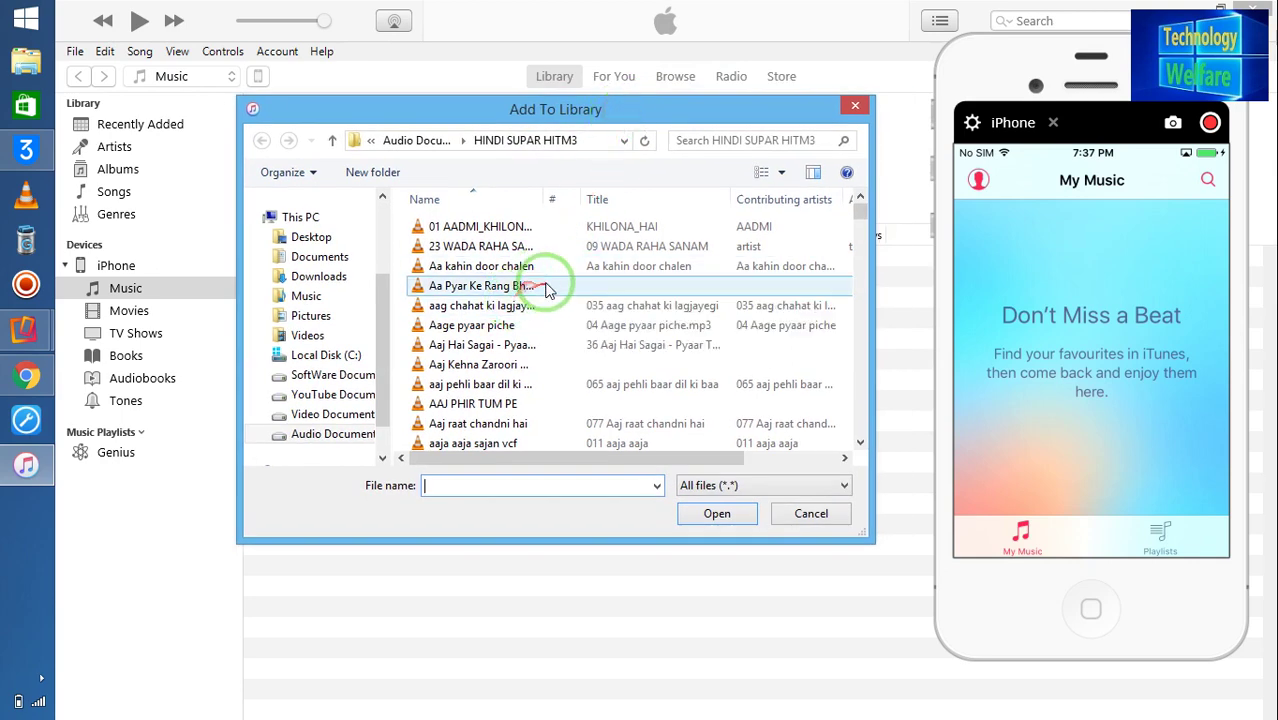
mouse_move(578, 266)
mouse_down()
mouse_move(542, 342)
mouse_move(525, 508)
mouse_move(516, 436)
mouse_move(528, 365)
mouse_move(455, 370)
mouse_up()
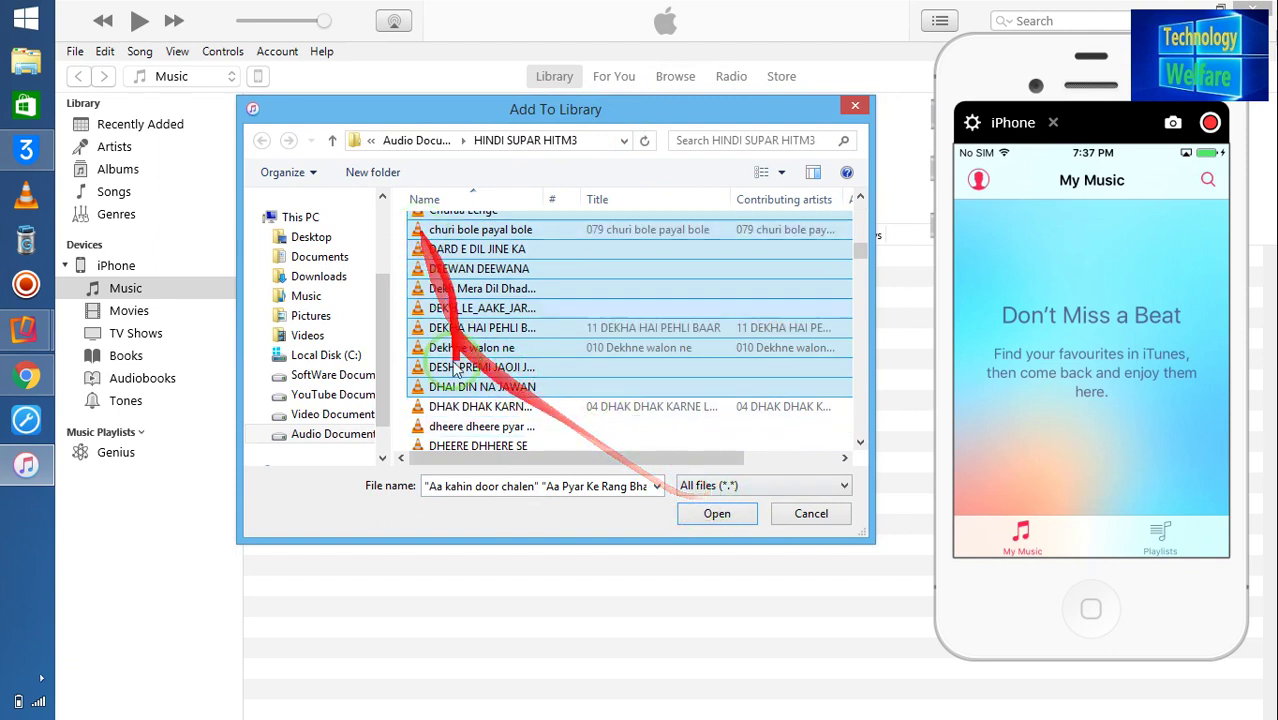
click(717, 514)
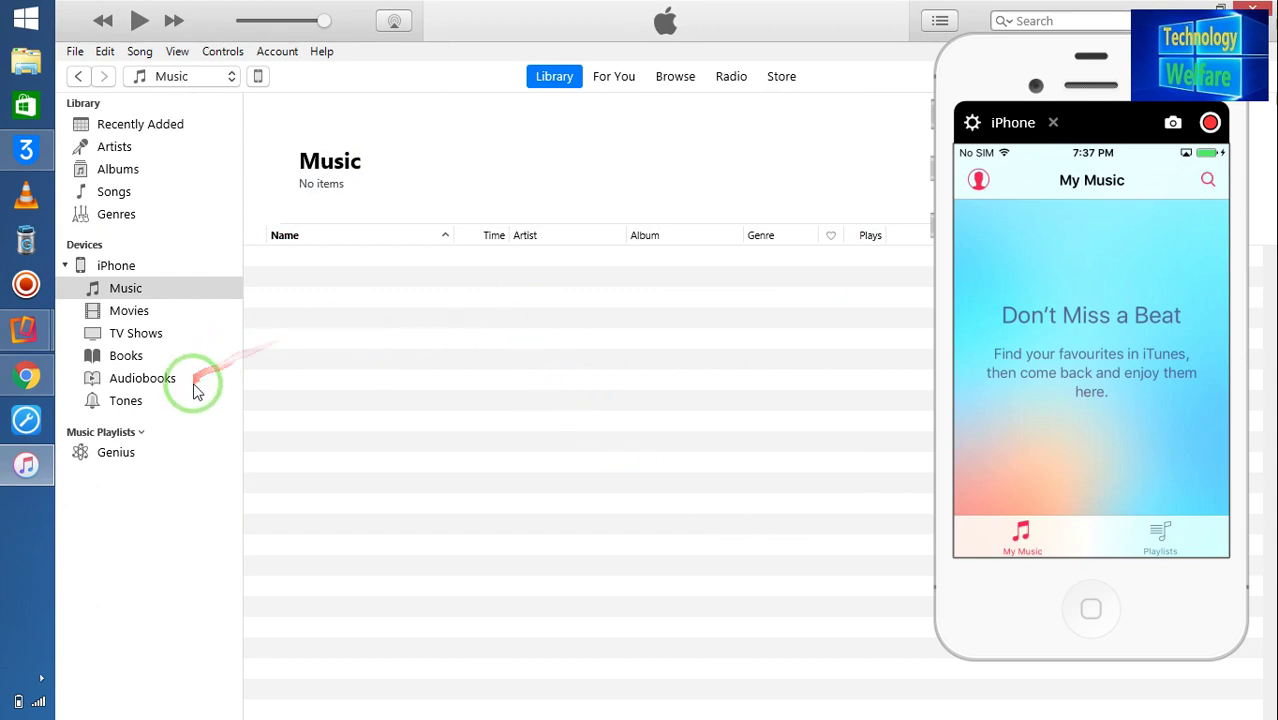
Review the imported Hindi tracks in the Songs list and look through the Edit menu
click(120, 192)
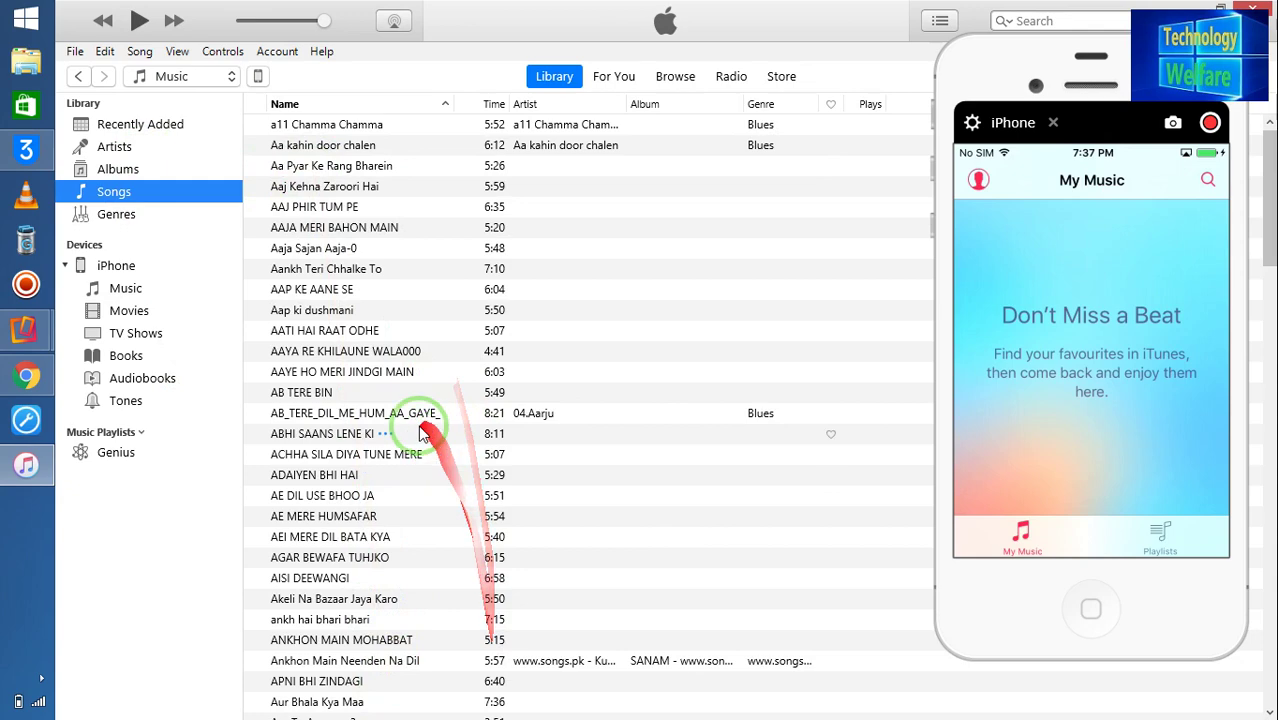
scroll(390, 370, down, 6)
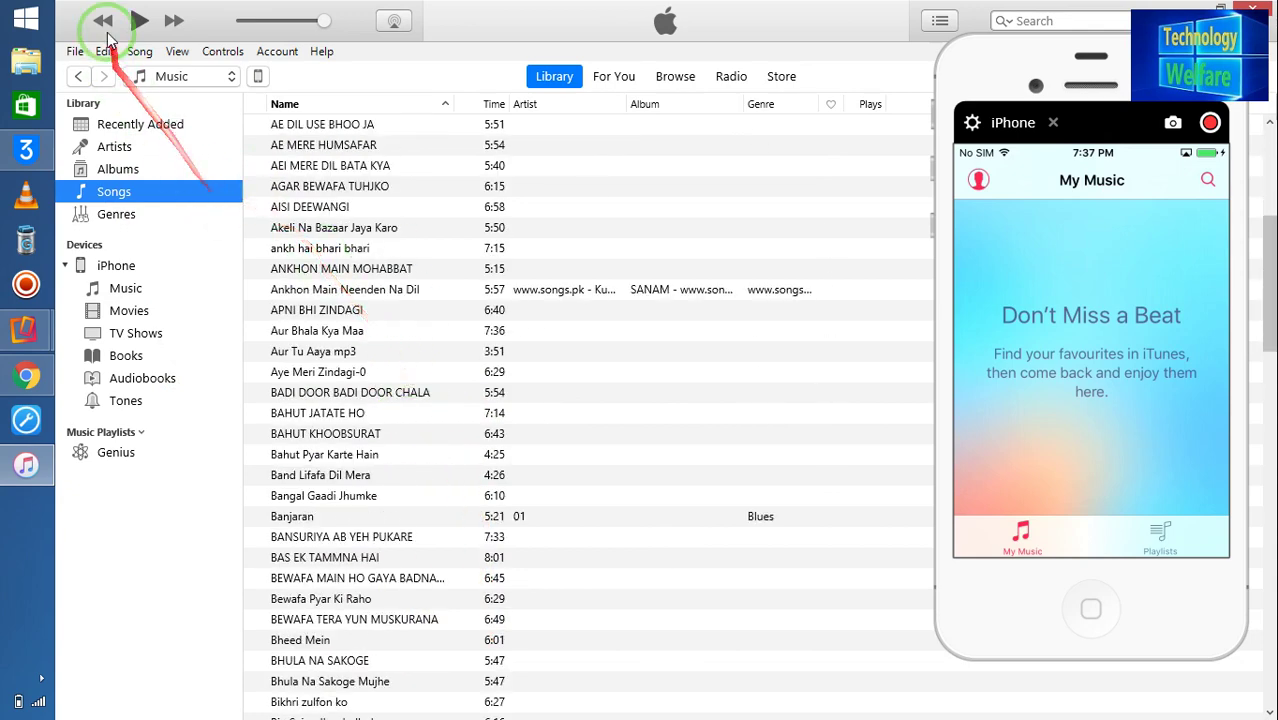
click(74, 51)
mouse_move(106, 55)
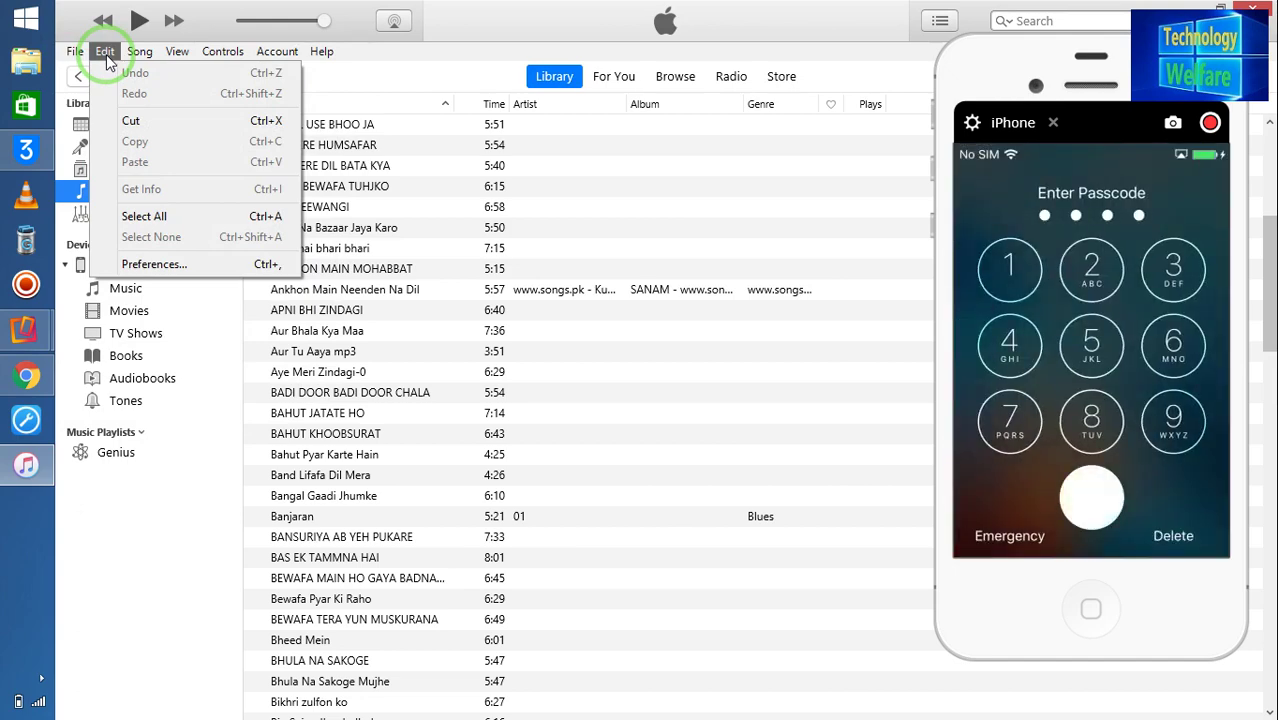
drag(108, 60, 263, 328)
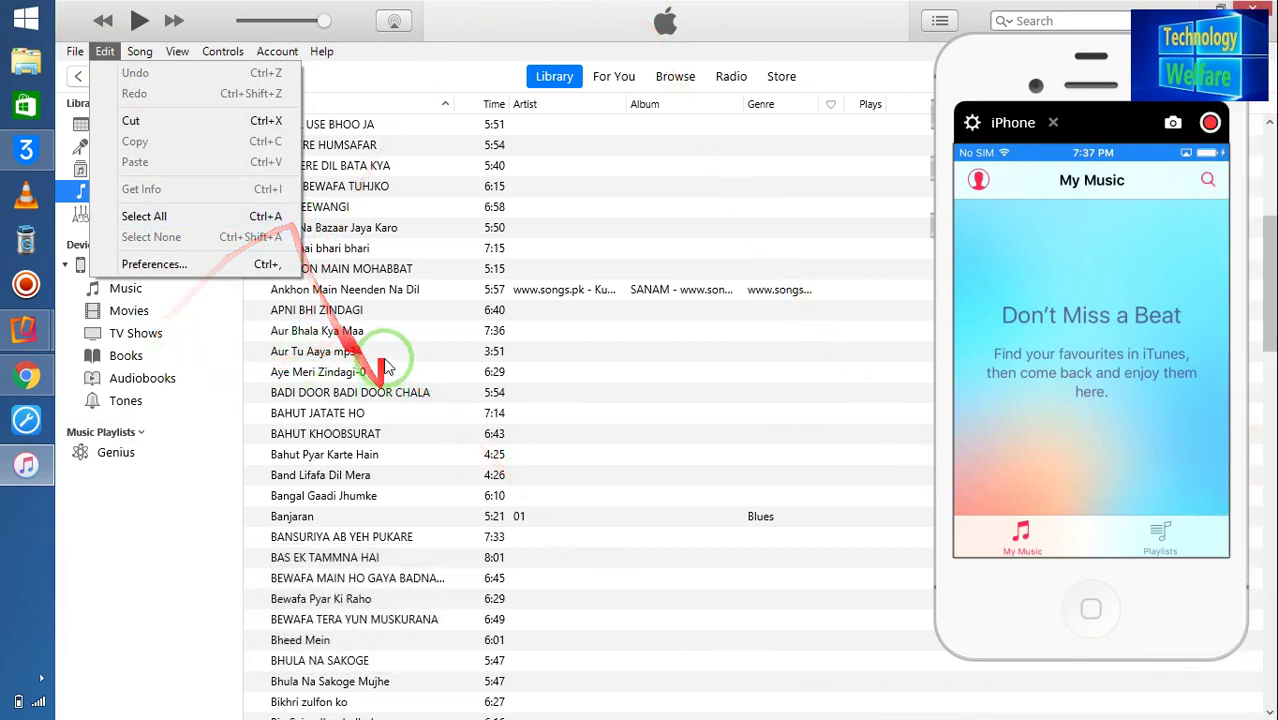
click(766, 195)
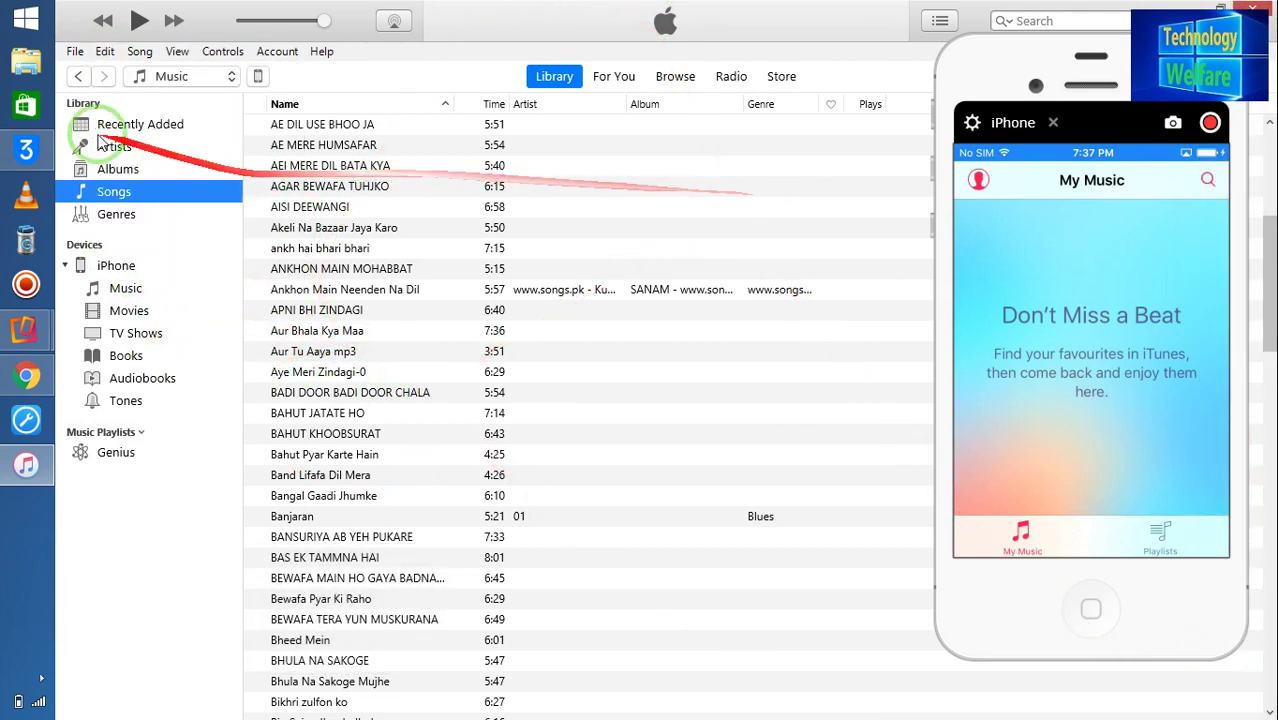
Add the Y2Mate.is Shree Krishna file from YouTube Document (E:) to the library
click(74, 51)
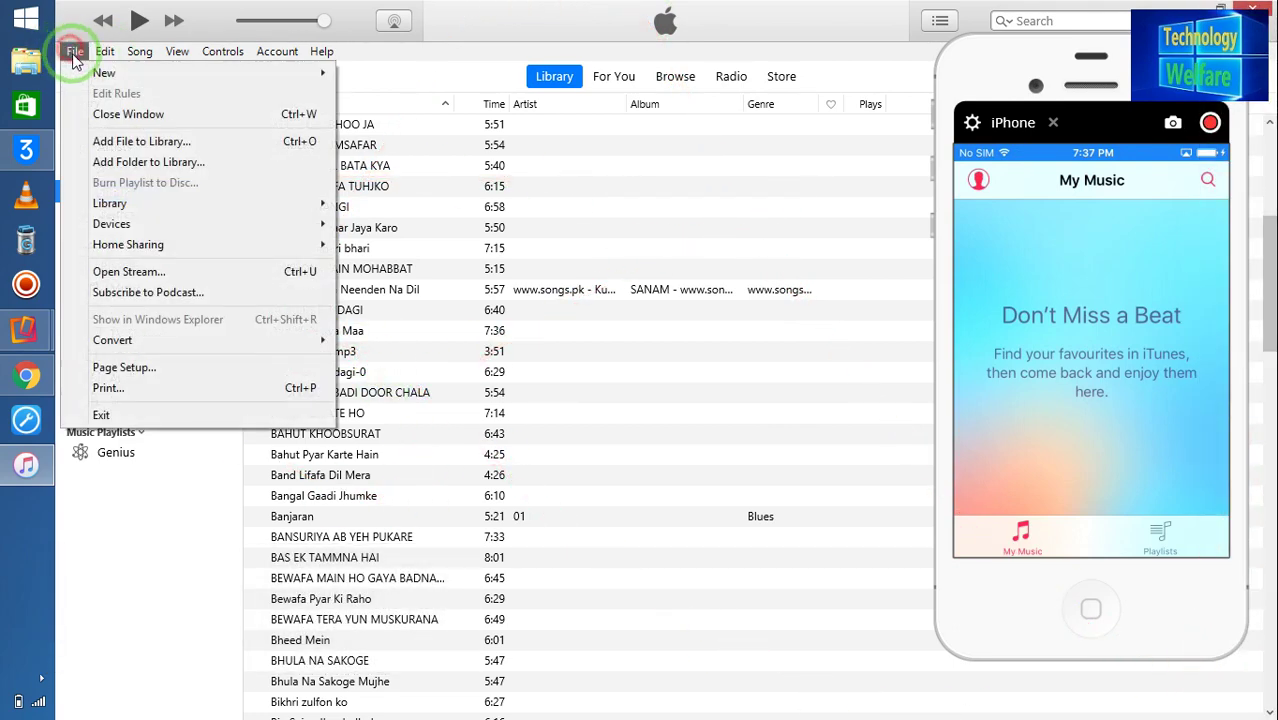
click(122, 141)
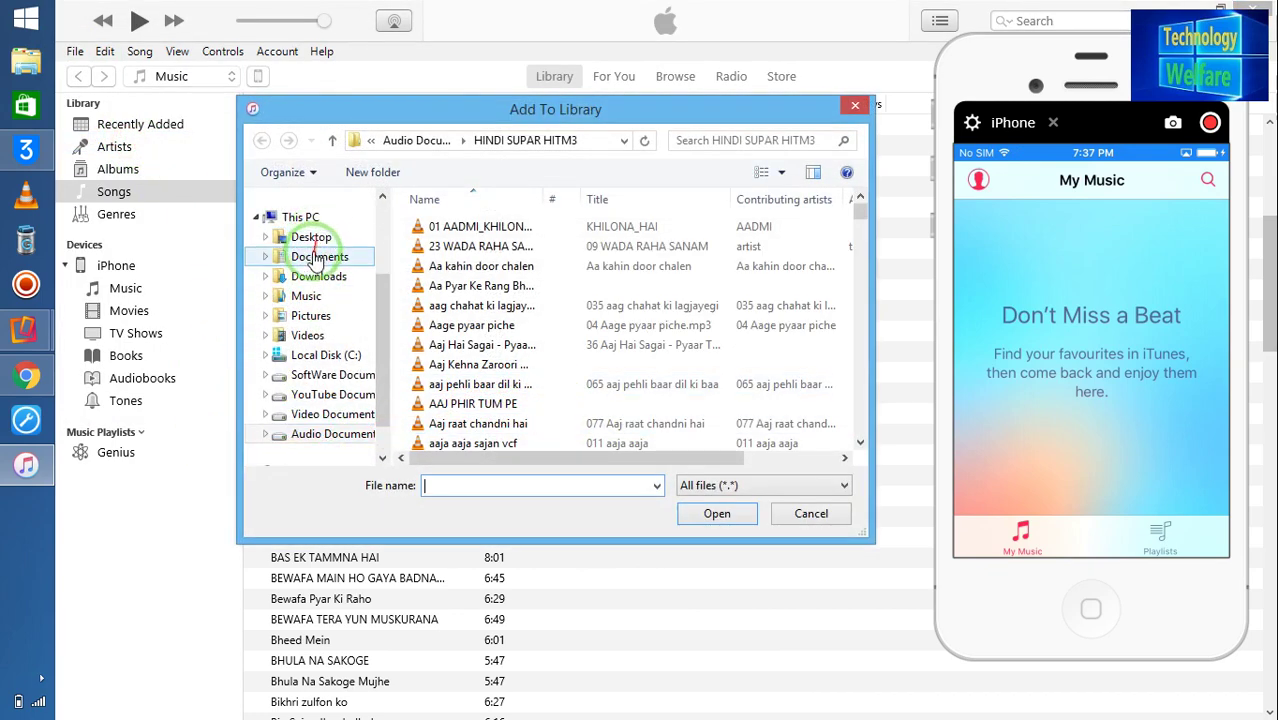
click(336, 396)
click(605, 385)
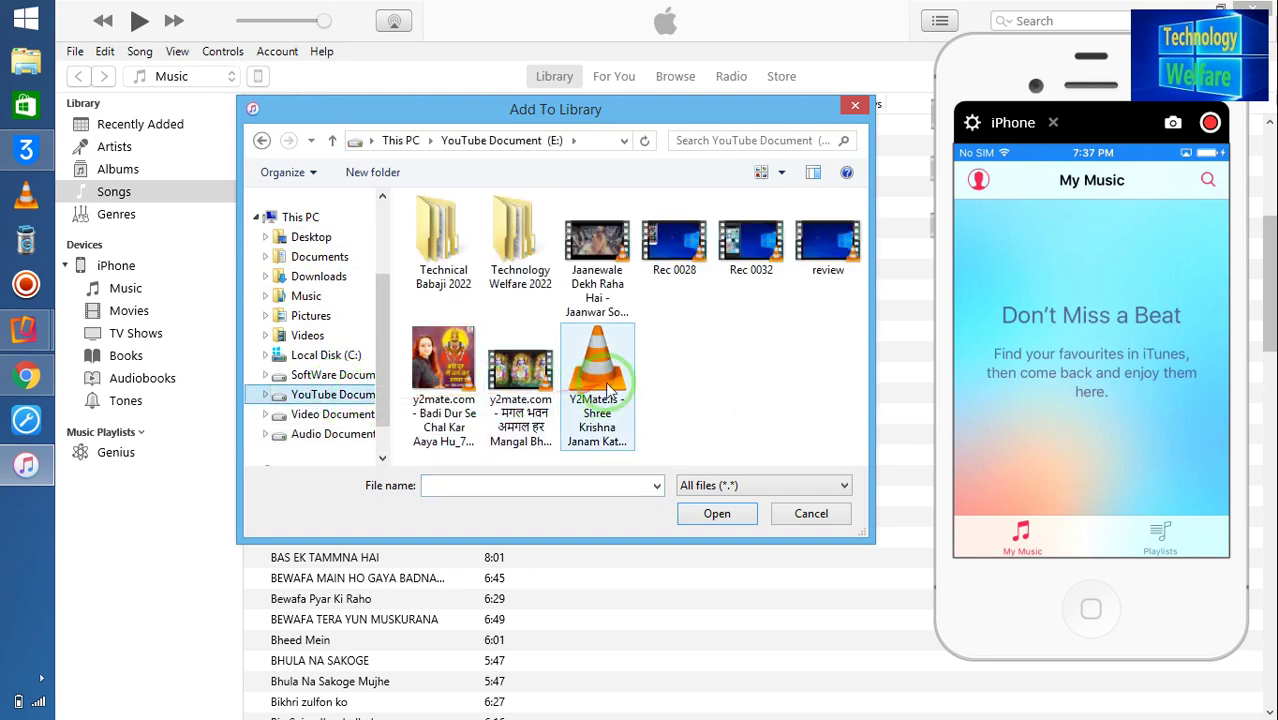
double_click(605, 385)
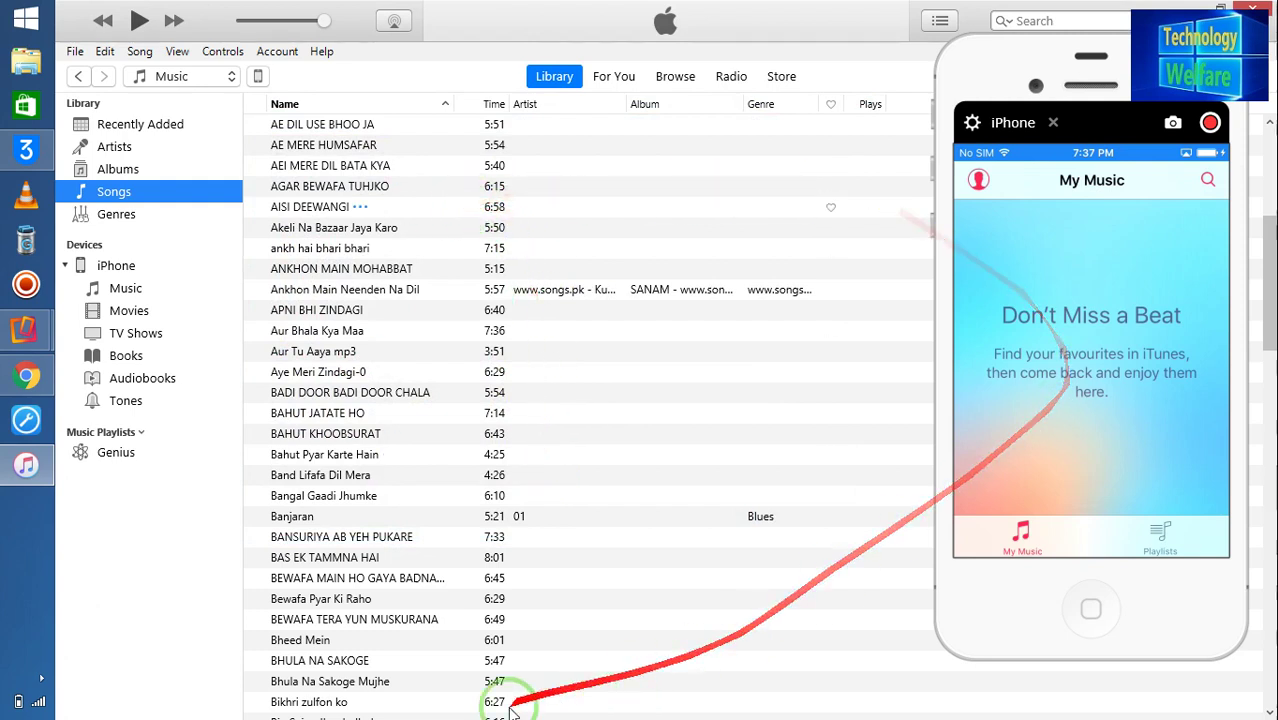
Turn on Sync Music for the iPhone using the Entire music library option (123 songs)
click(257, 78)
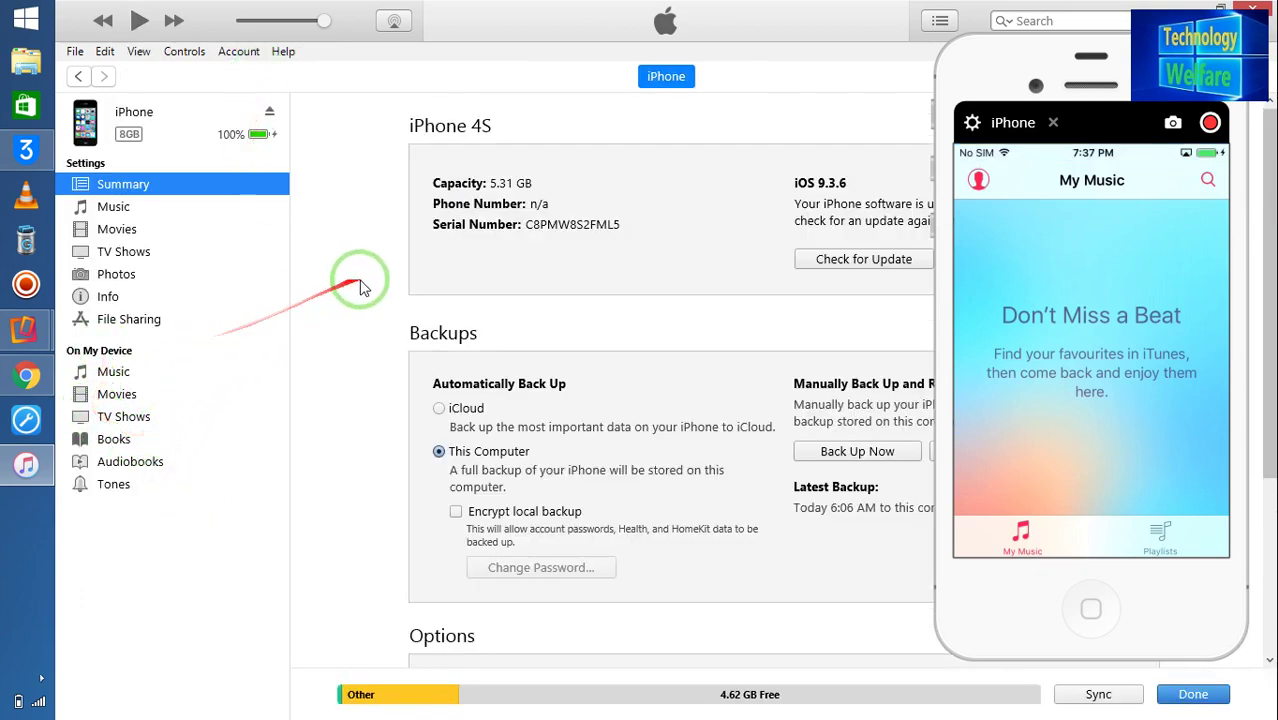
scroll(393, 287, down, 3)
scroll(393, 287, down, 2)
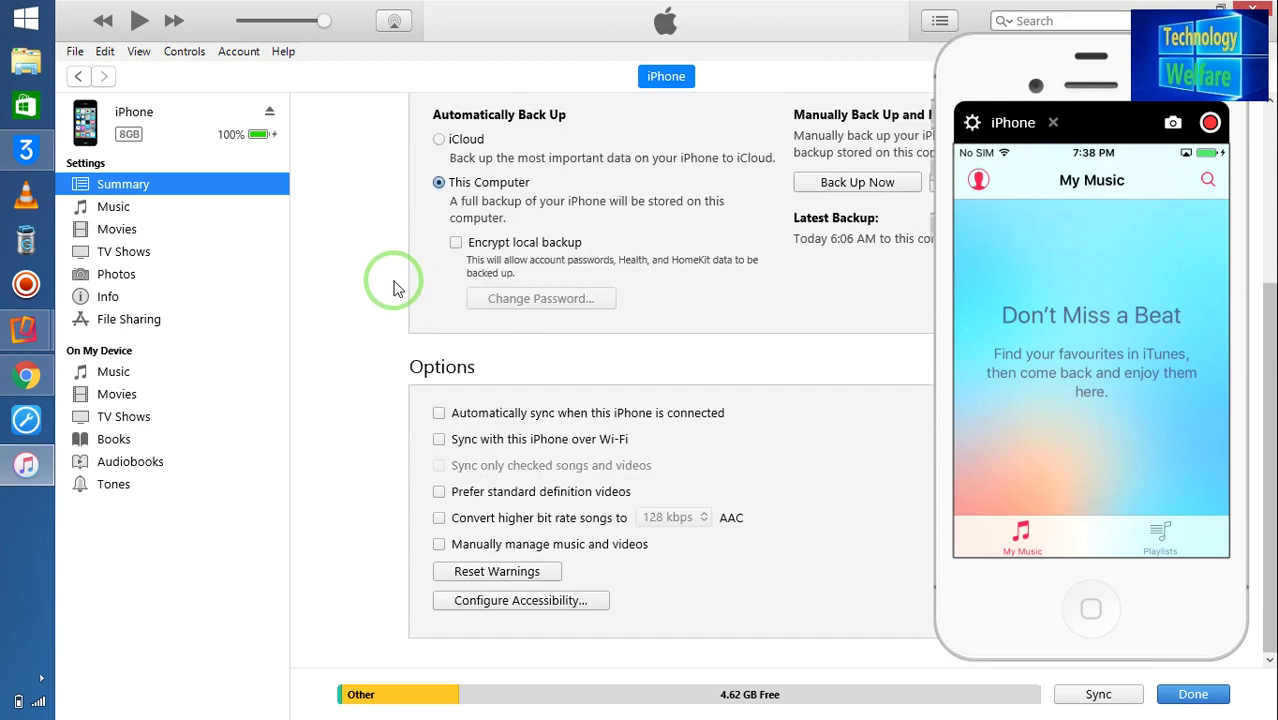
scroll(393, 287, up, 5)
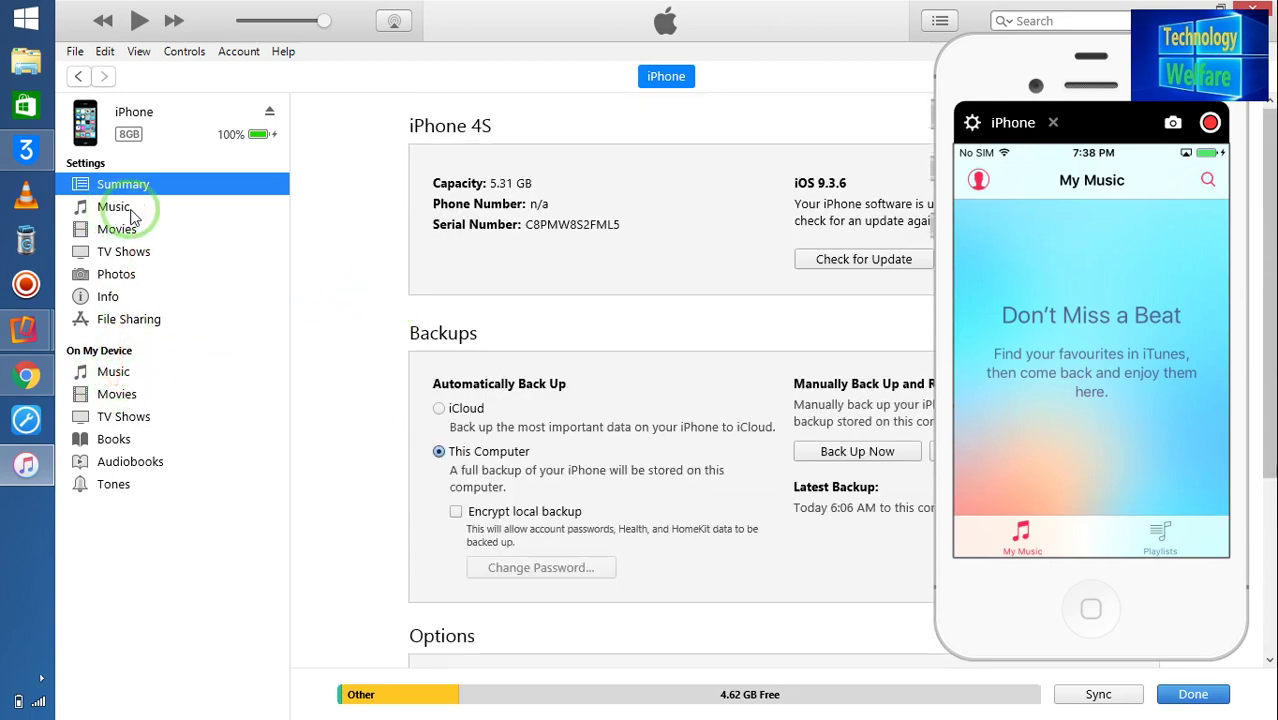
click(114, 207)
click(343, 127)
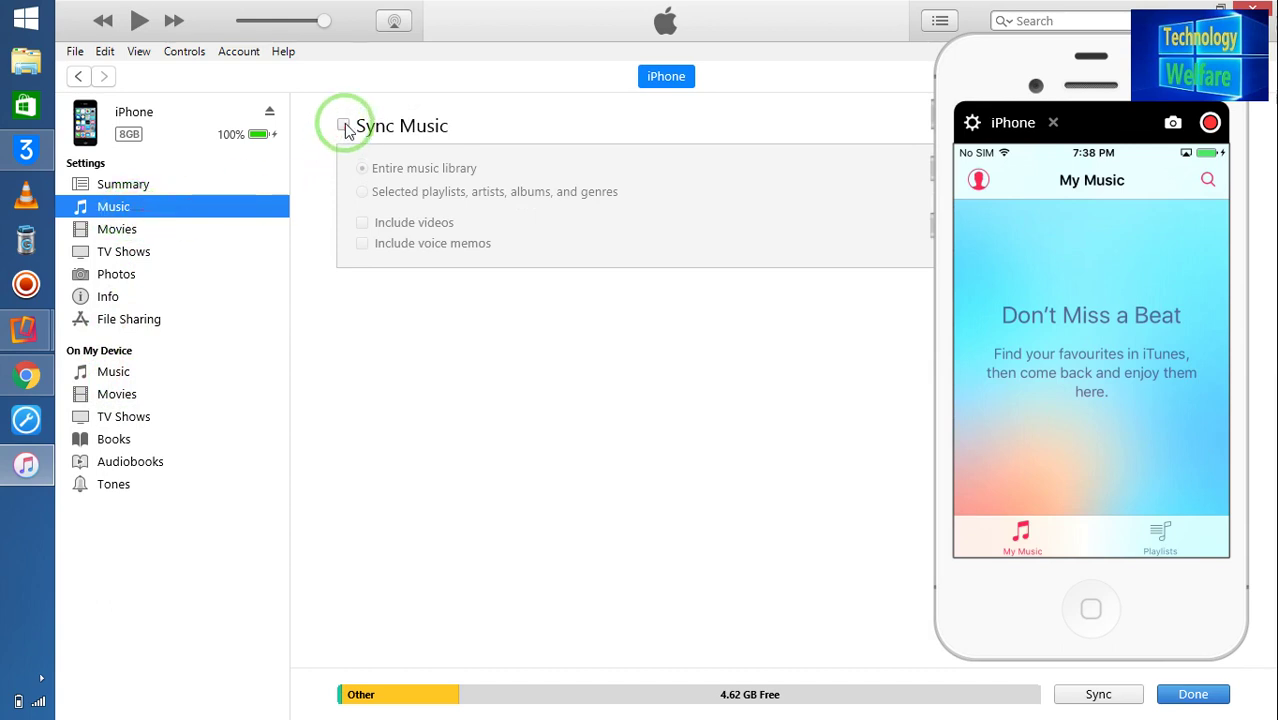
click(344, 126)
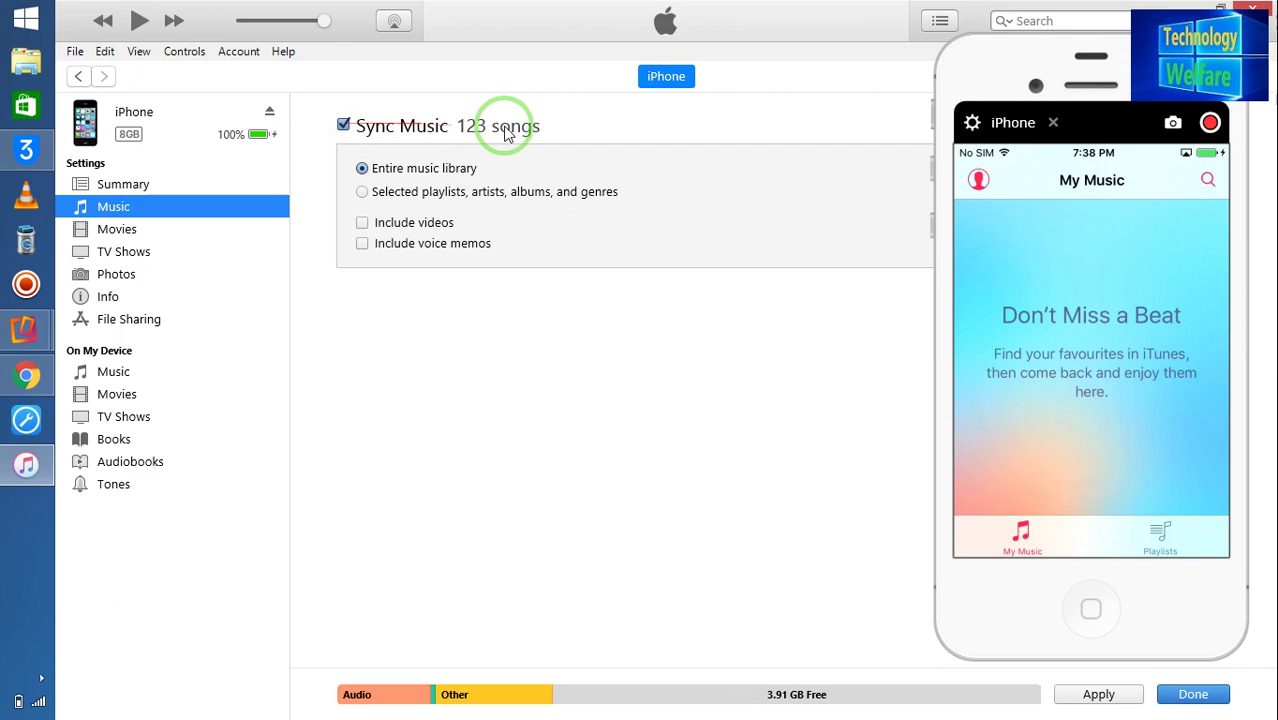
mouse_move(425, 213)
mouse_down()
mouse_move(357, 178)
mouse_move(357, 265)
mouse_move(391, 120)
mouse_move(508, 218)
mouse_up()
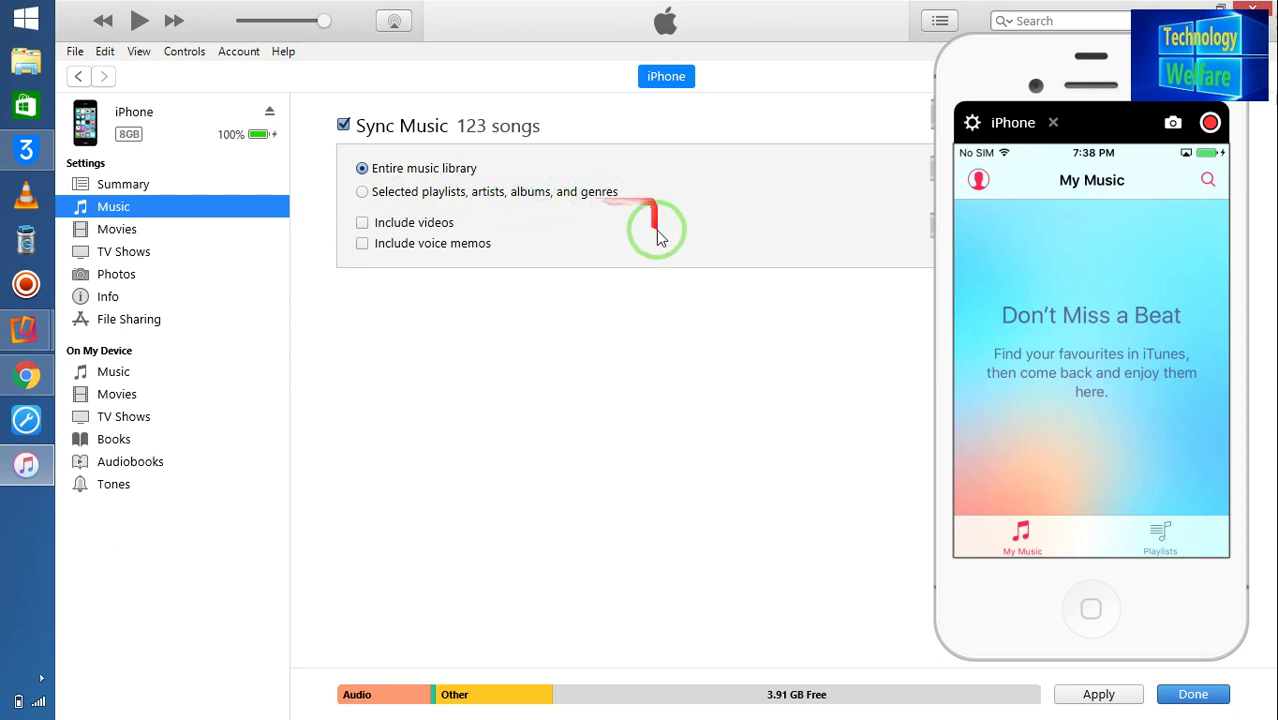
click(362, 168)
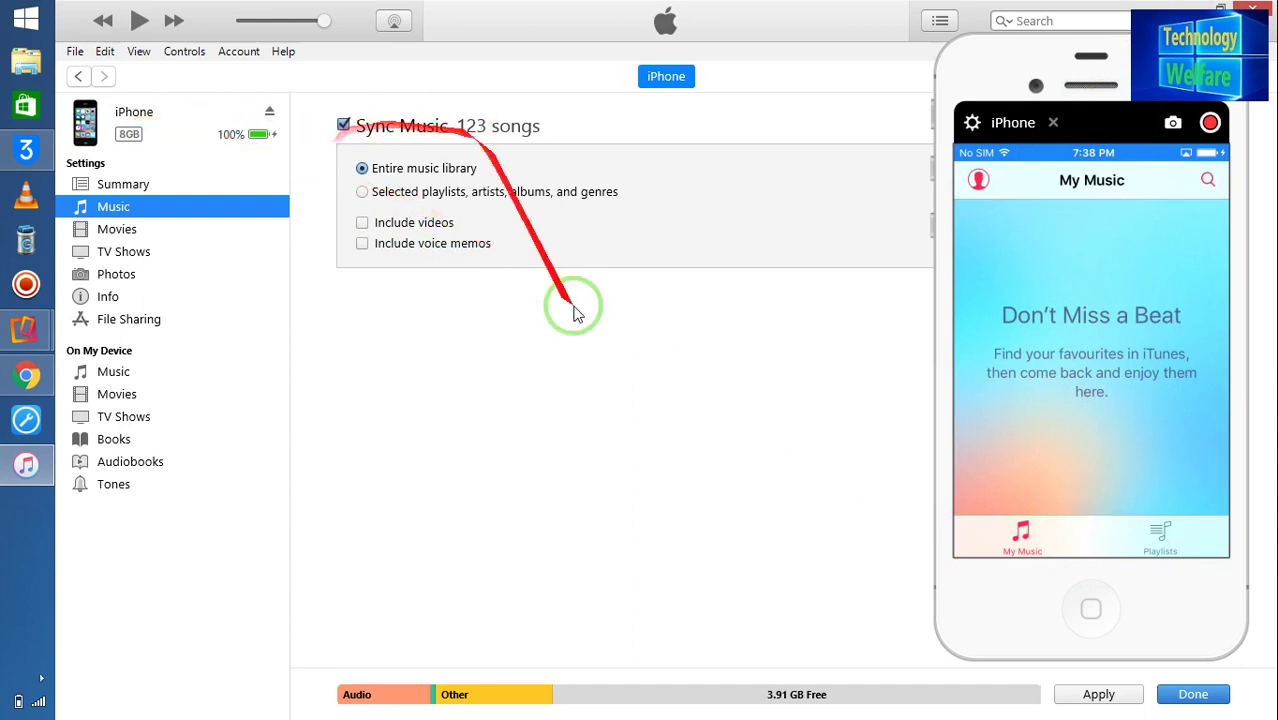
Apply the 123-song sync to the iPhone and return to the Songs library
click(1092, 692)
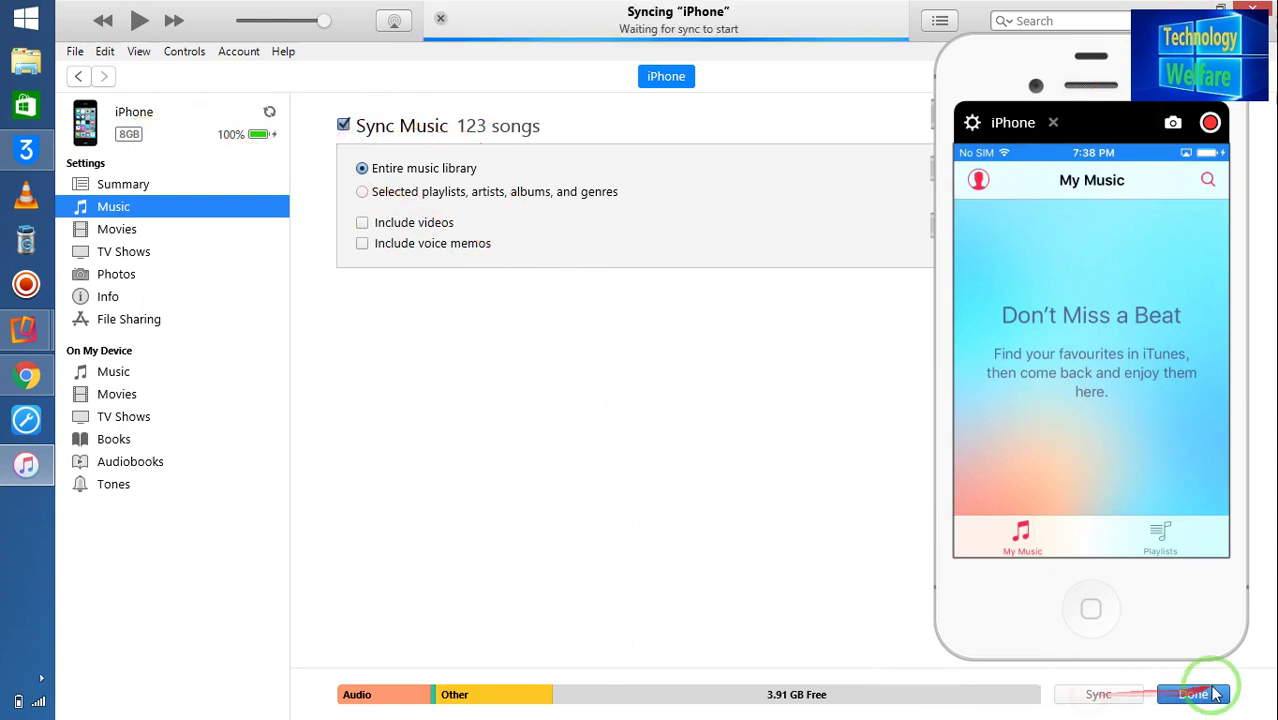
click(1192, 693)
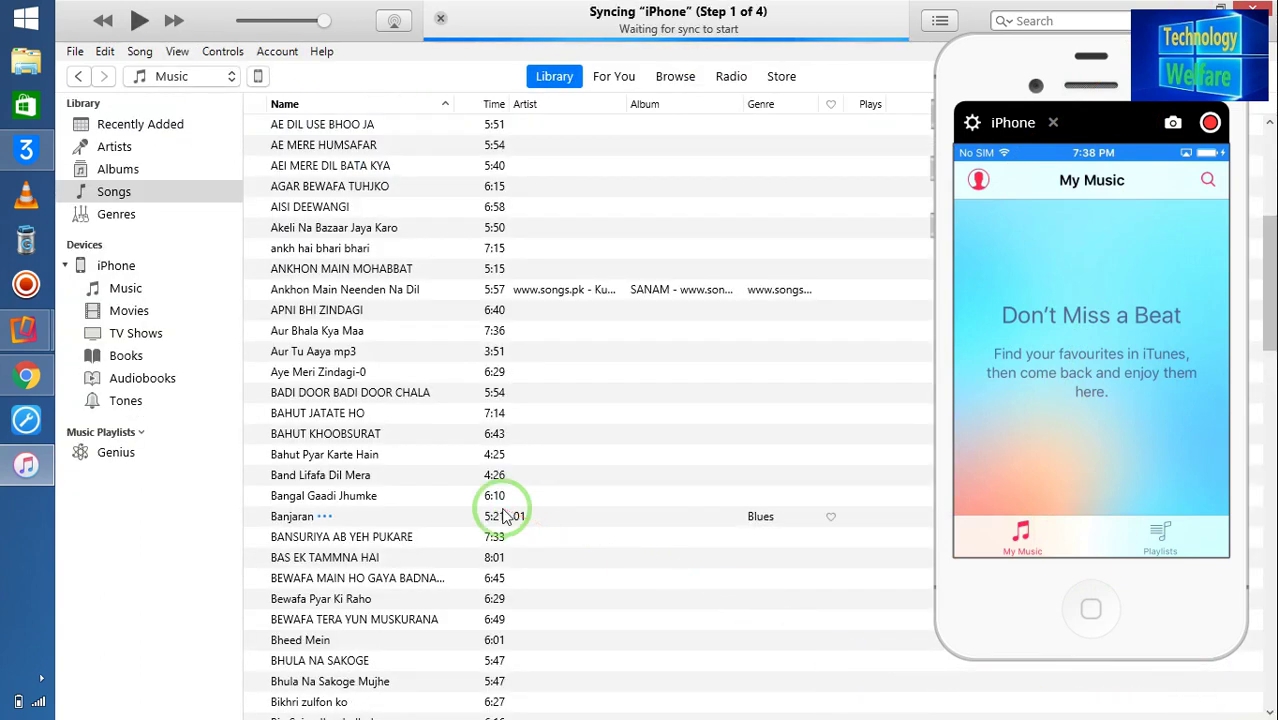